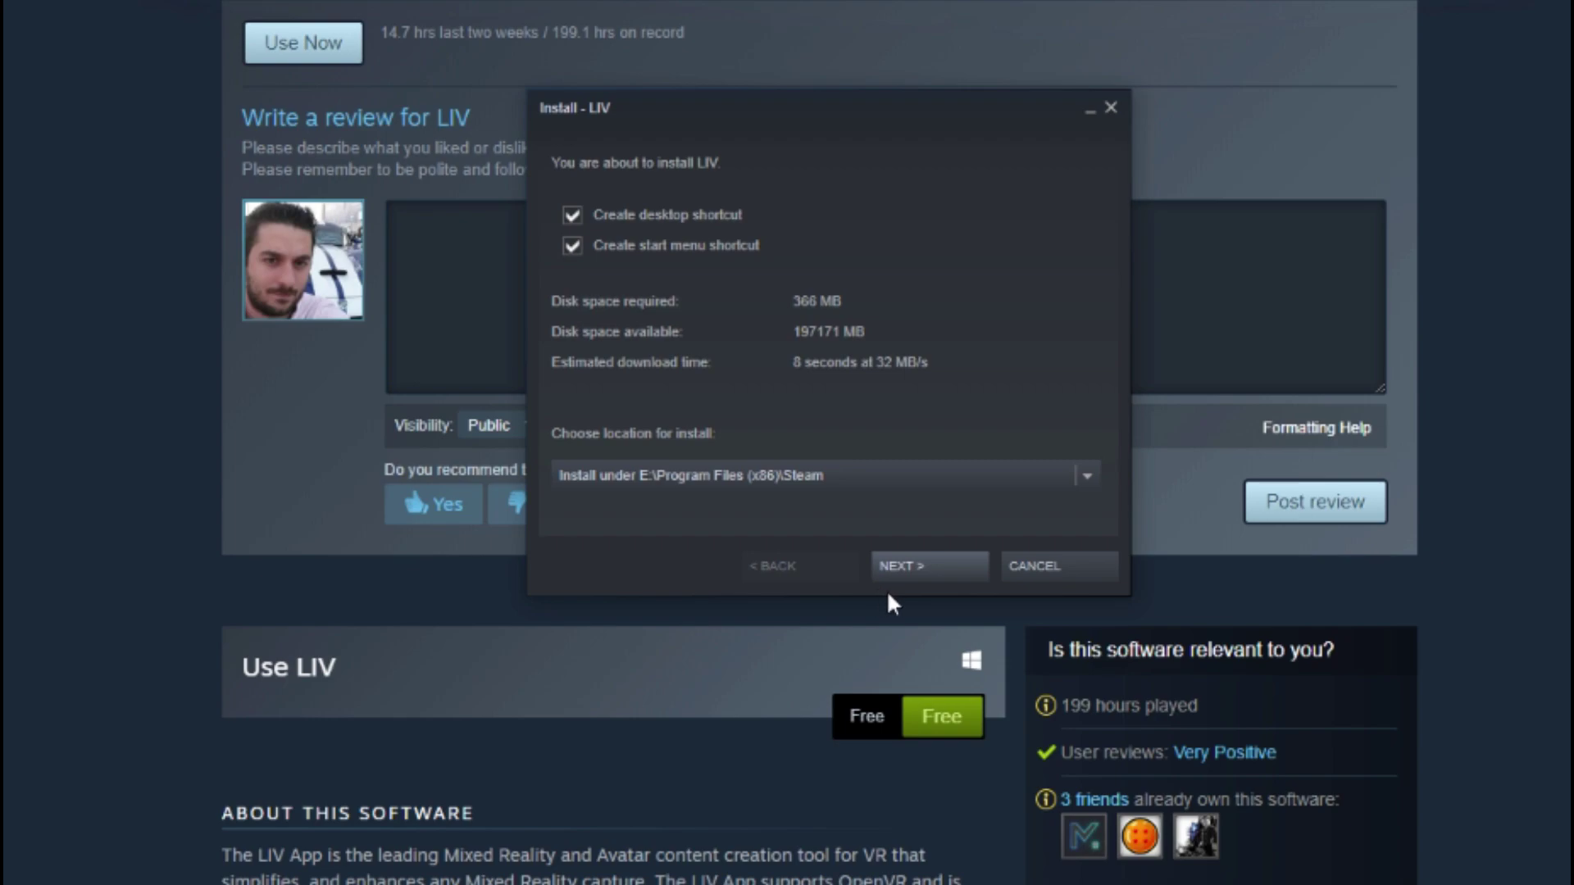
Install LIV with desktop and start menu shortcuts, accept its licence agreement, and show the library in the Oculus app.
click(892, 575)
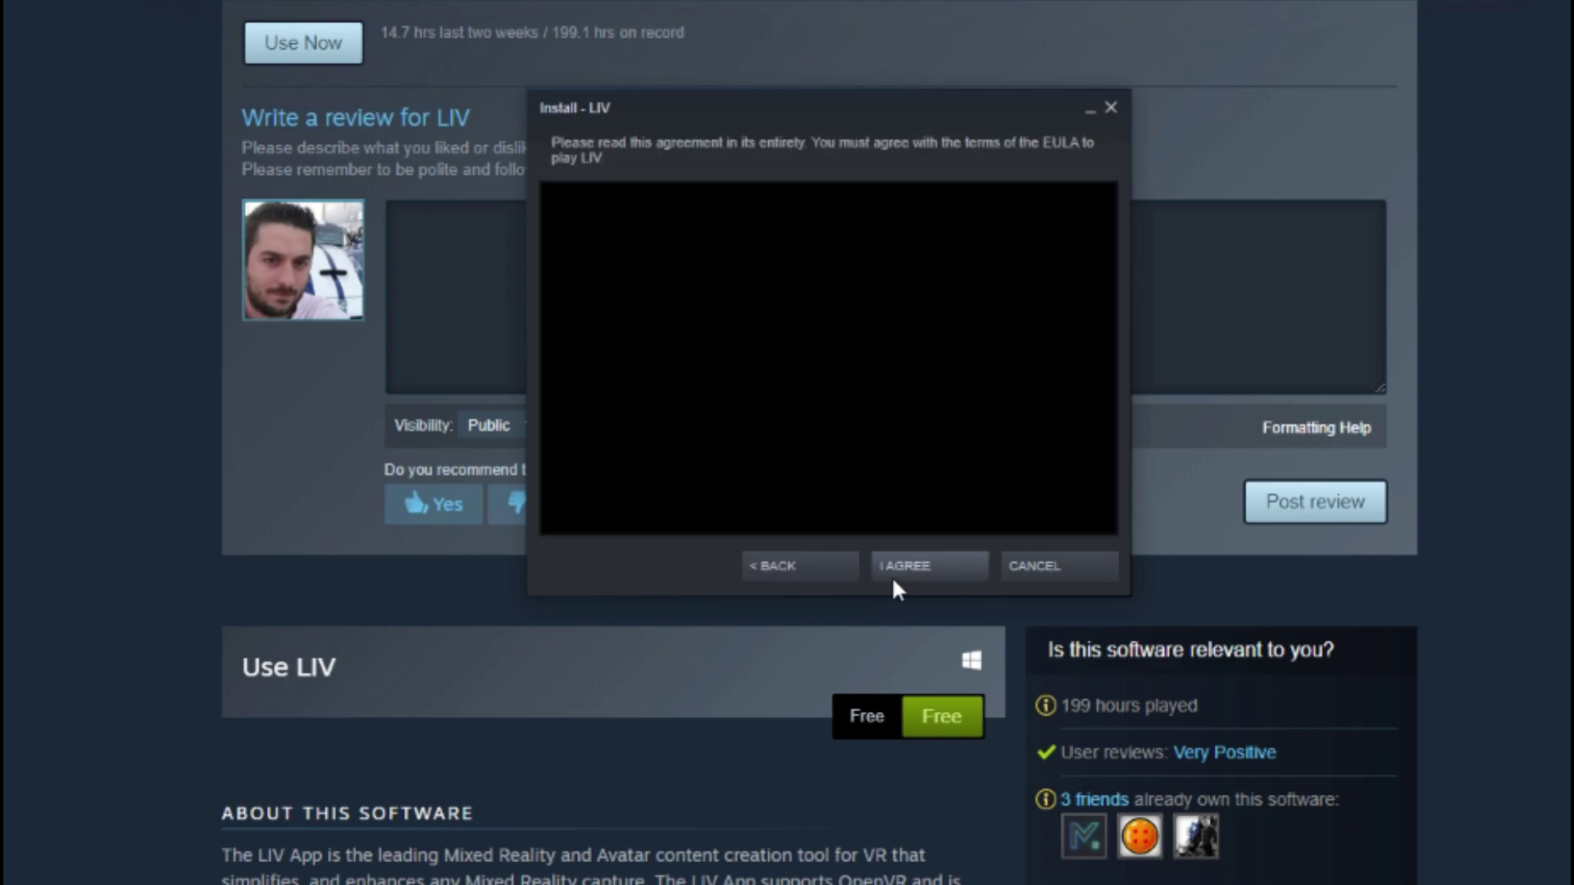
click(898, 569)
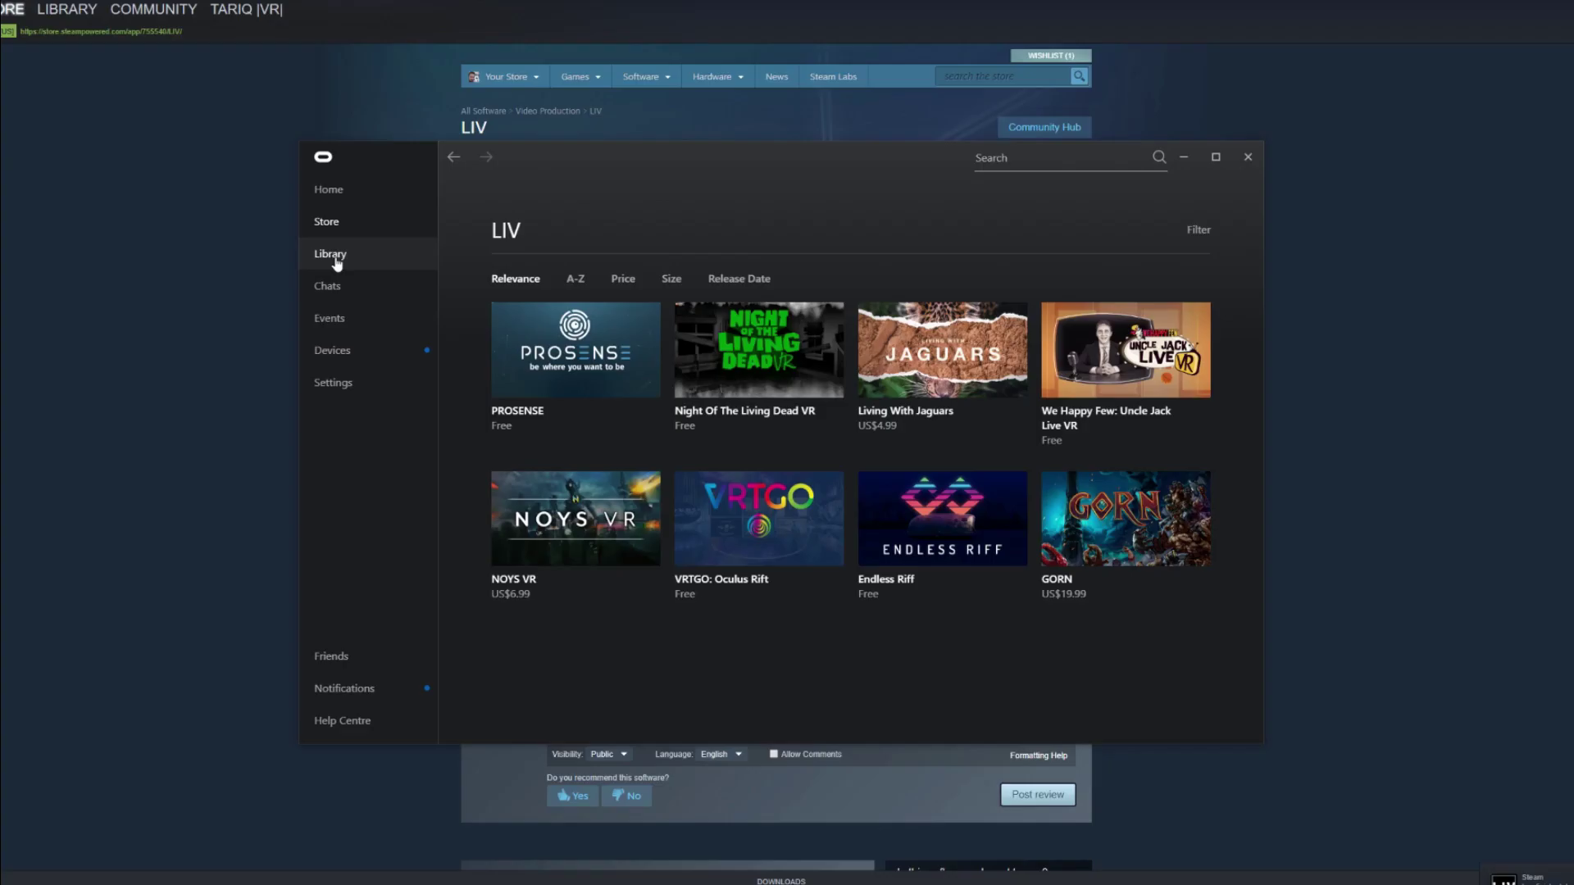
click(332, 254)
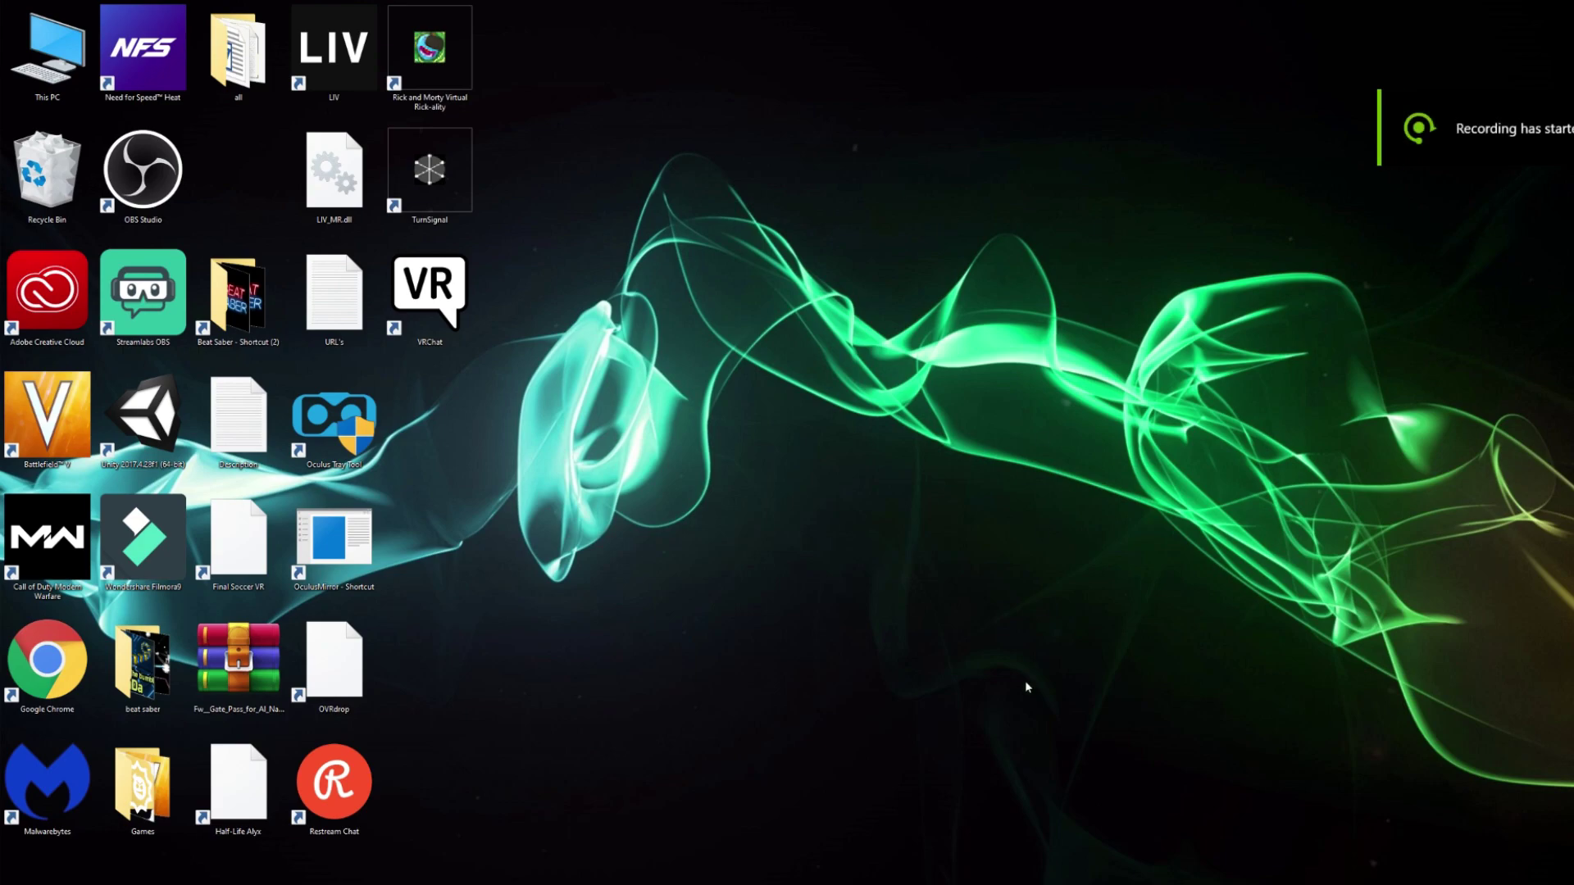
Start LIV from the desktop, move its window clear of the desktop icons, and launch the compositor.
double_click(334, 49)
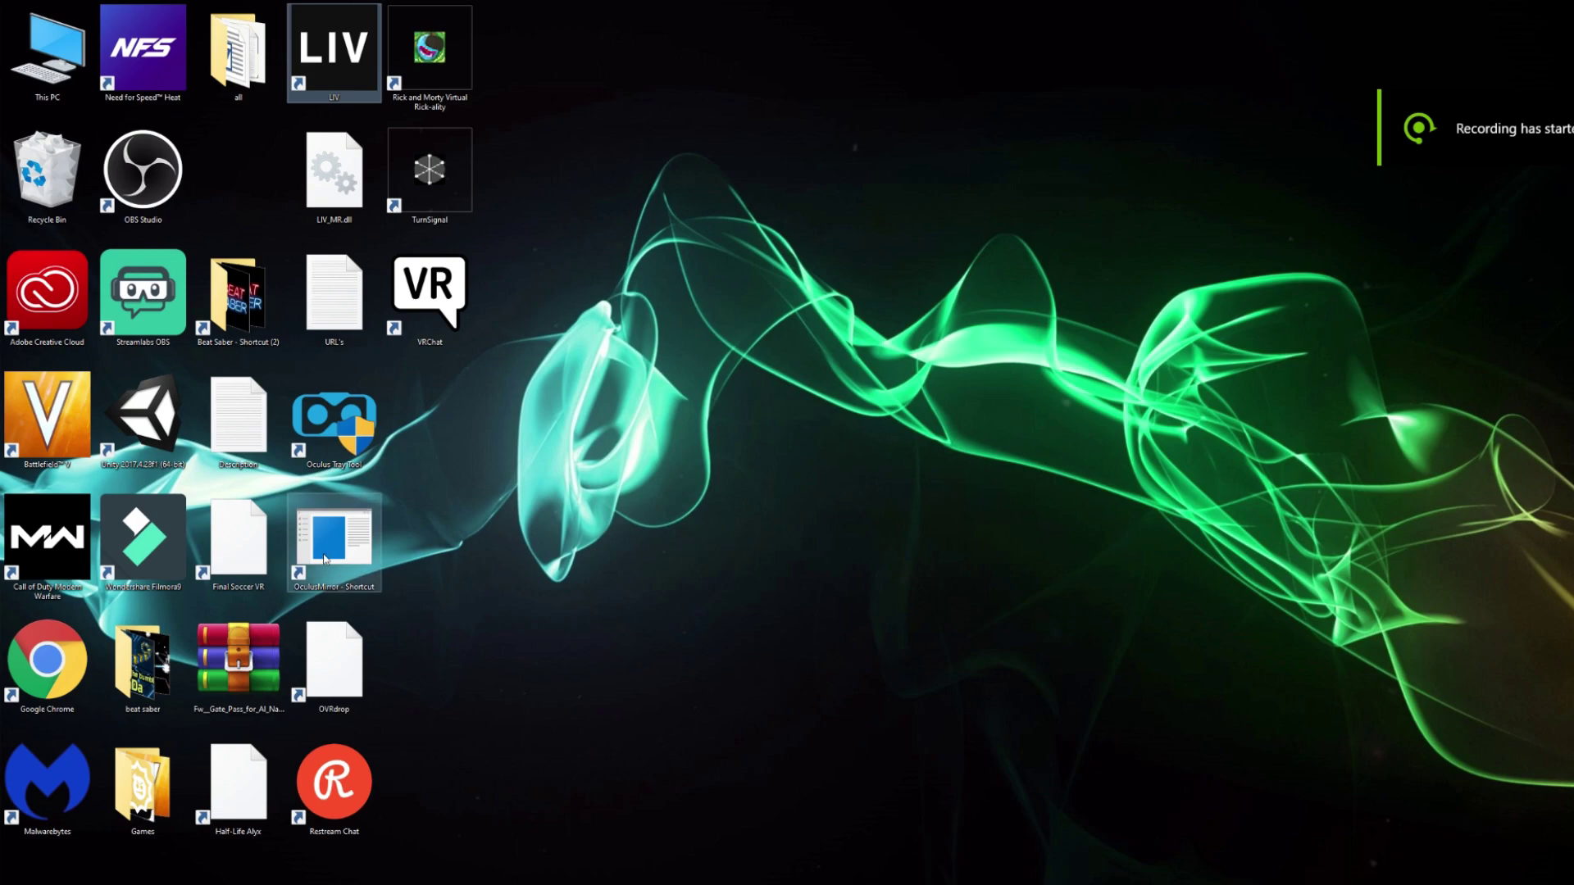
click(295, 634)
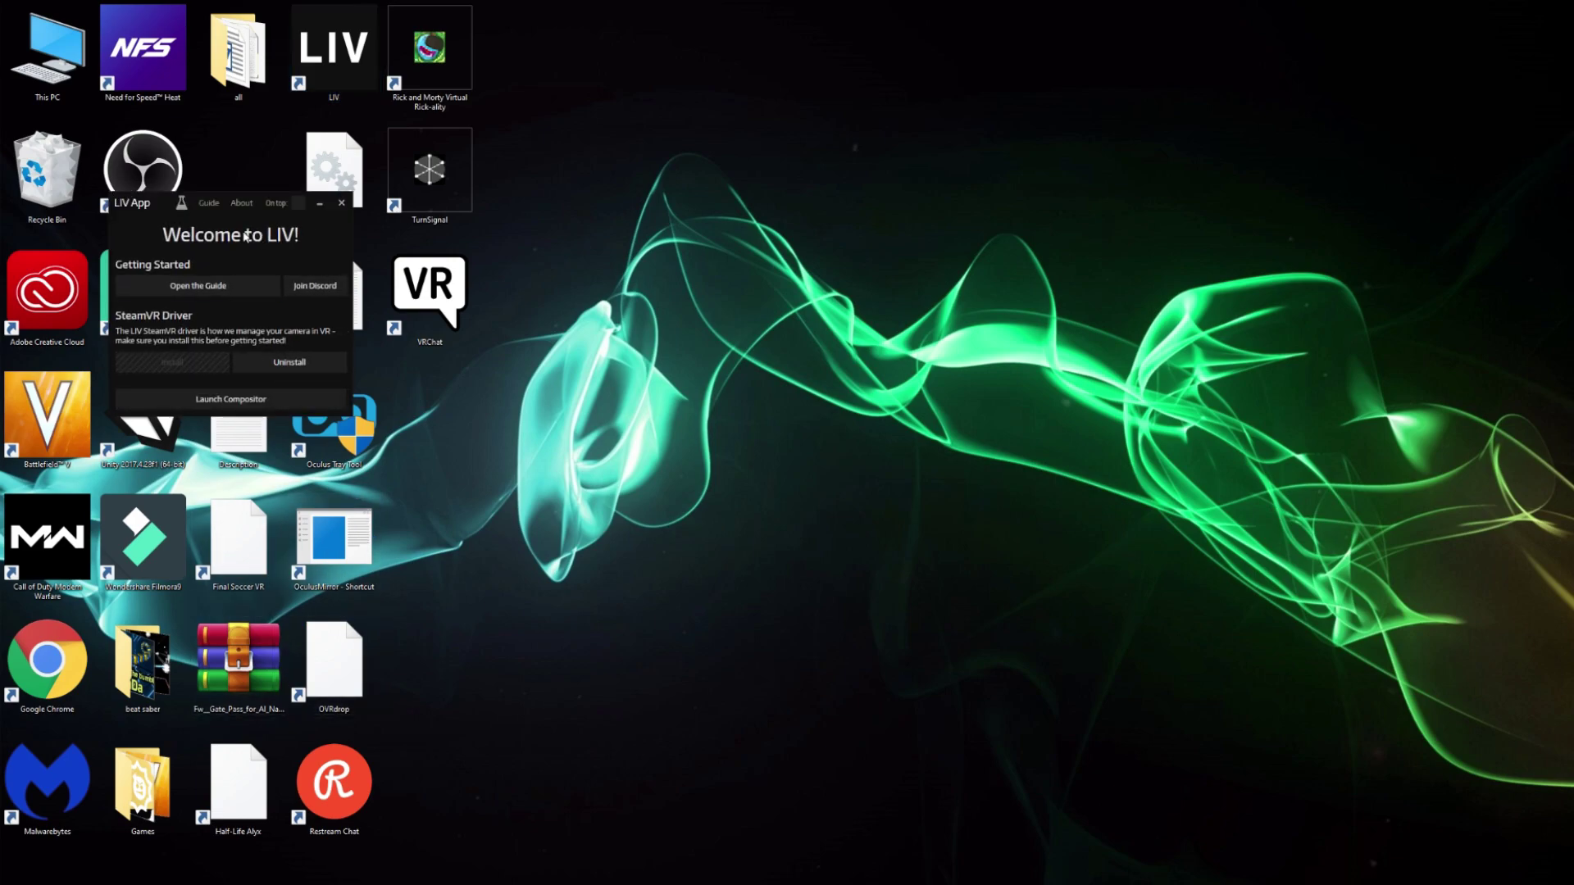
drag(170, 205, 893, 234)
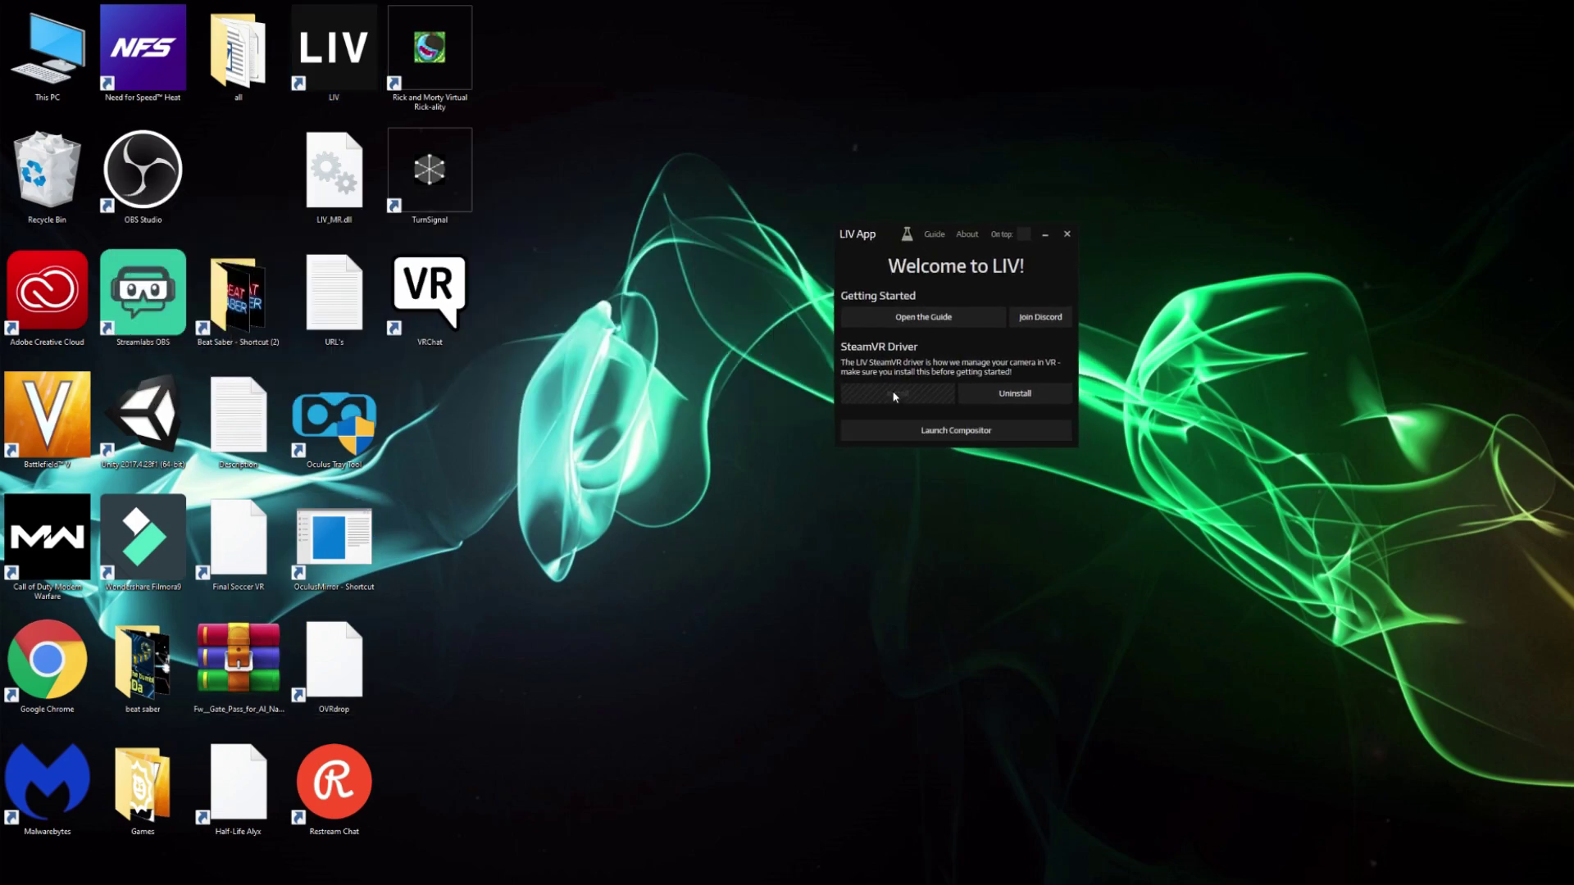
click(937, 442)
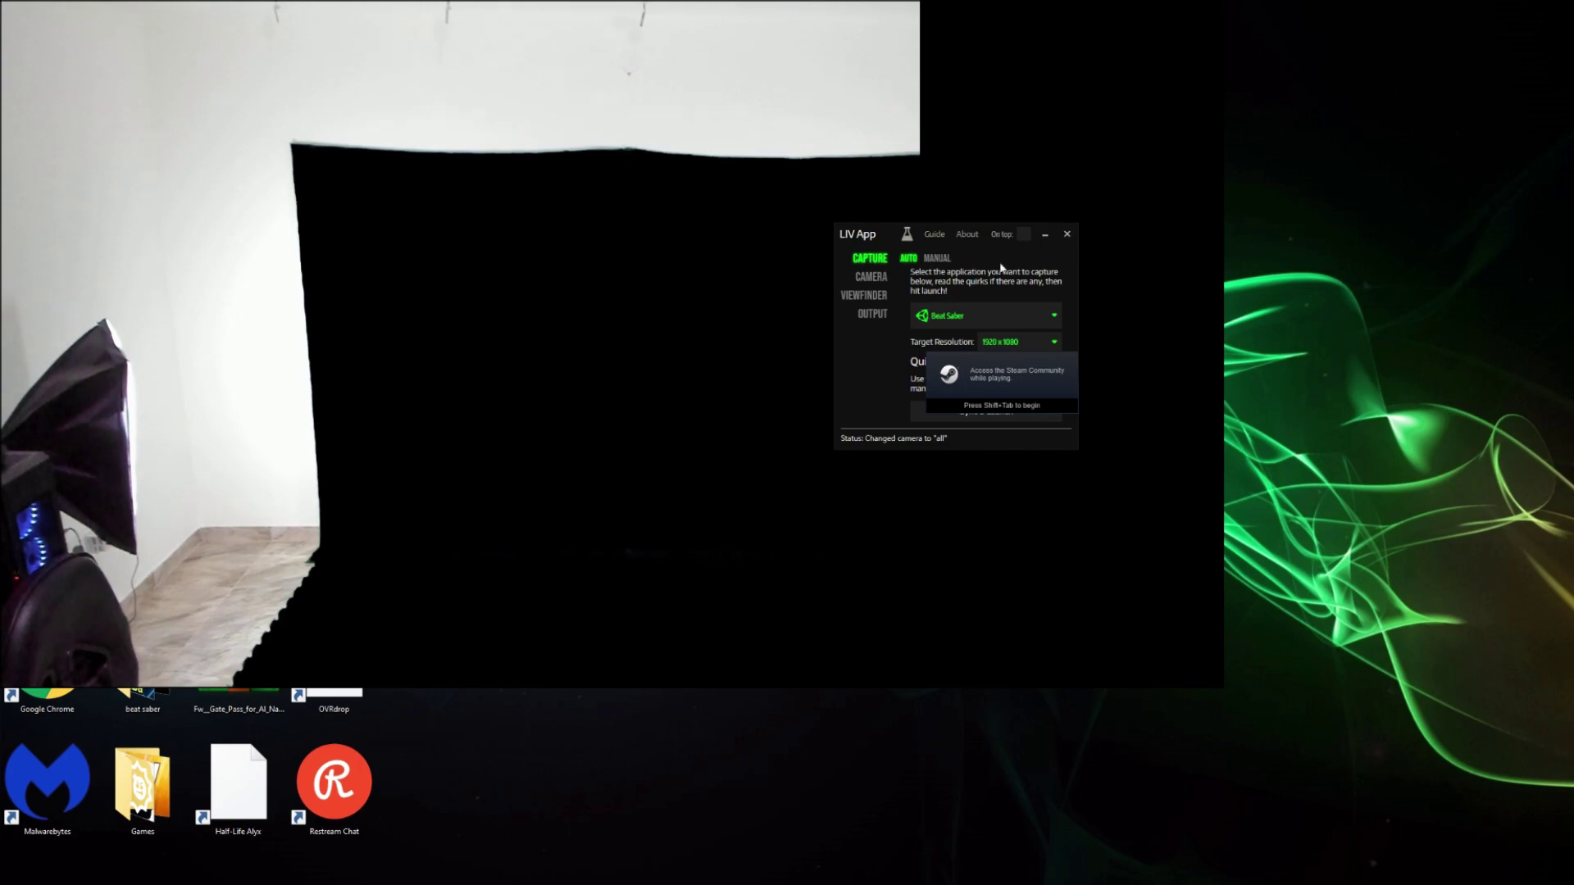
Return to the capture settings after viewing the camera settings, and move the LIV window away from the camera preview.
click(870, 277)
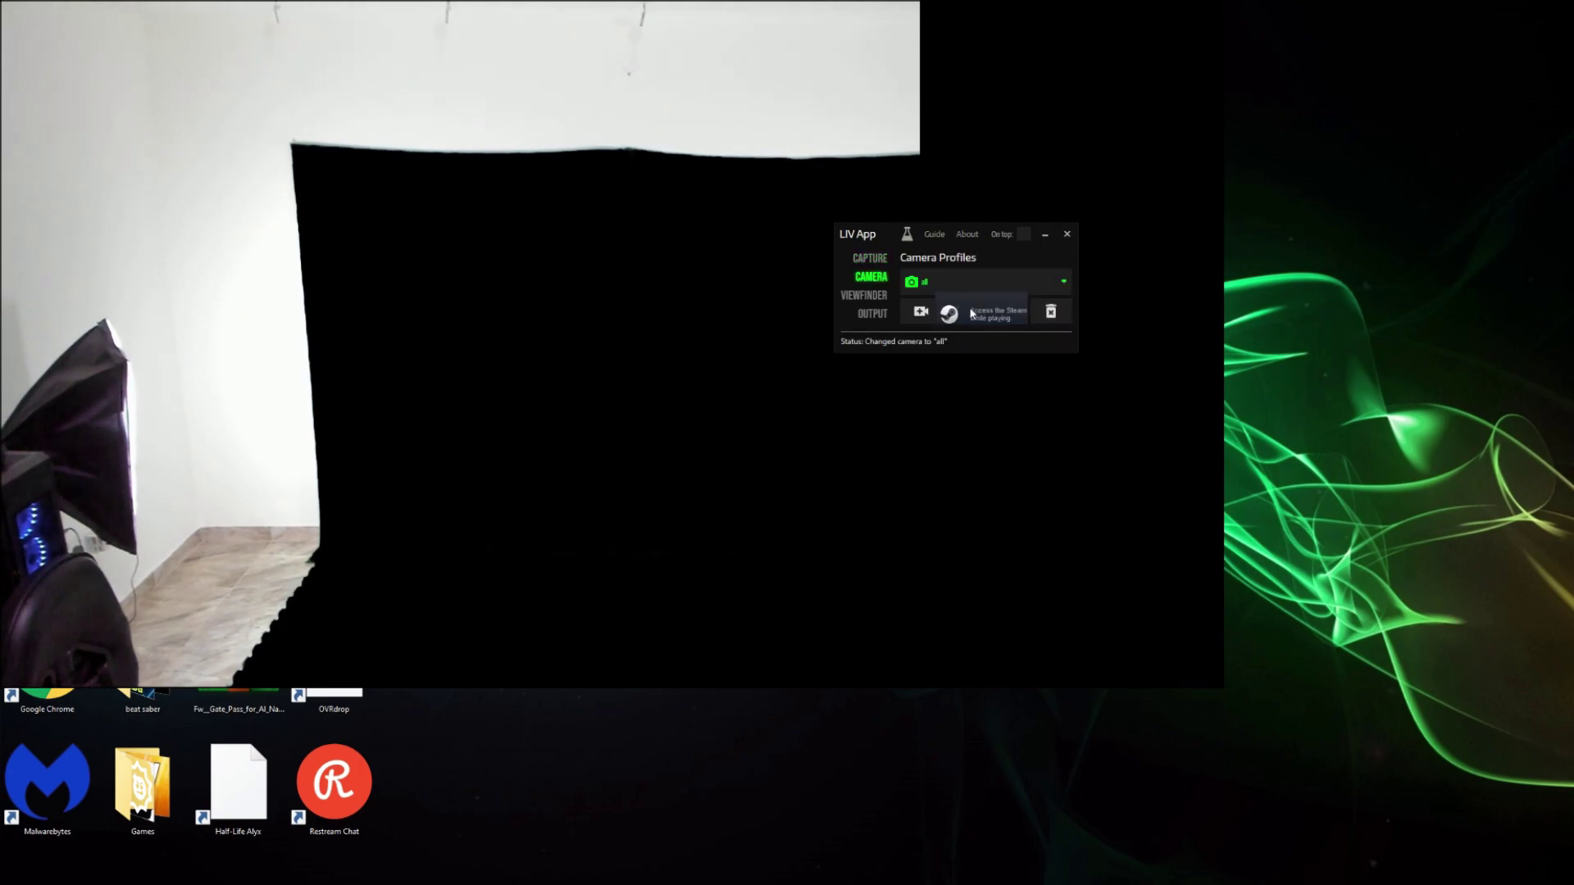
click(869, 258)
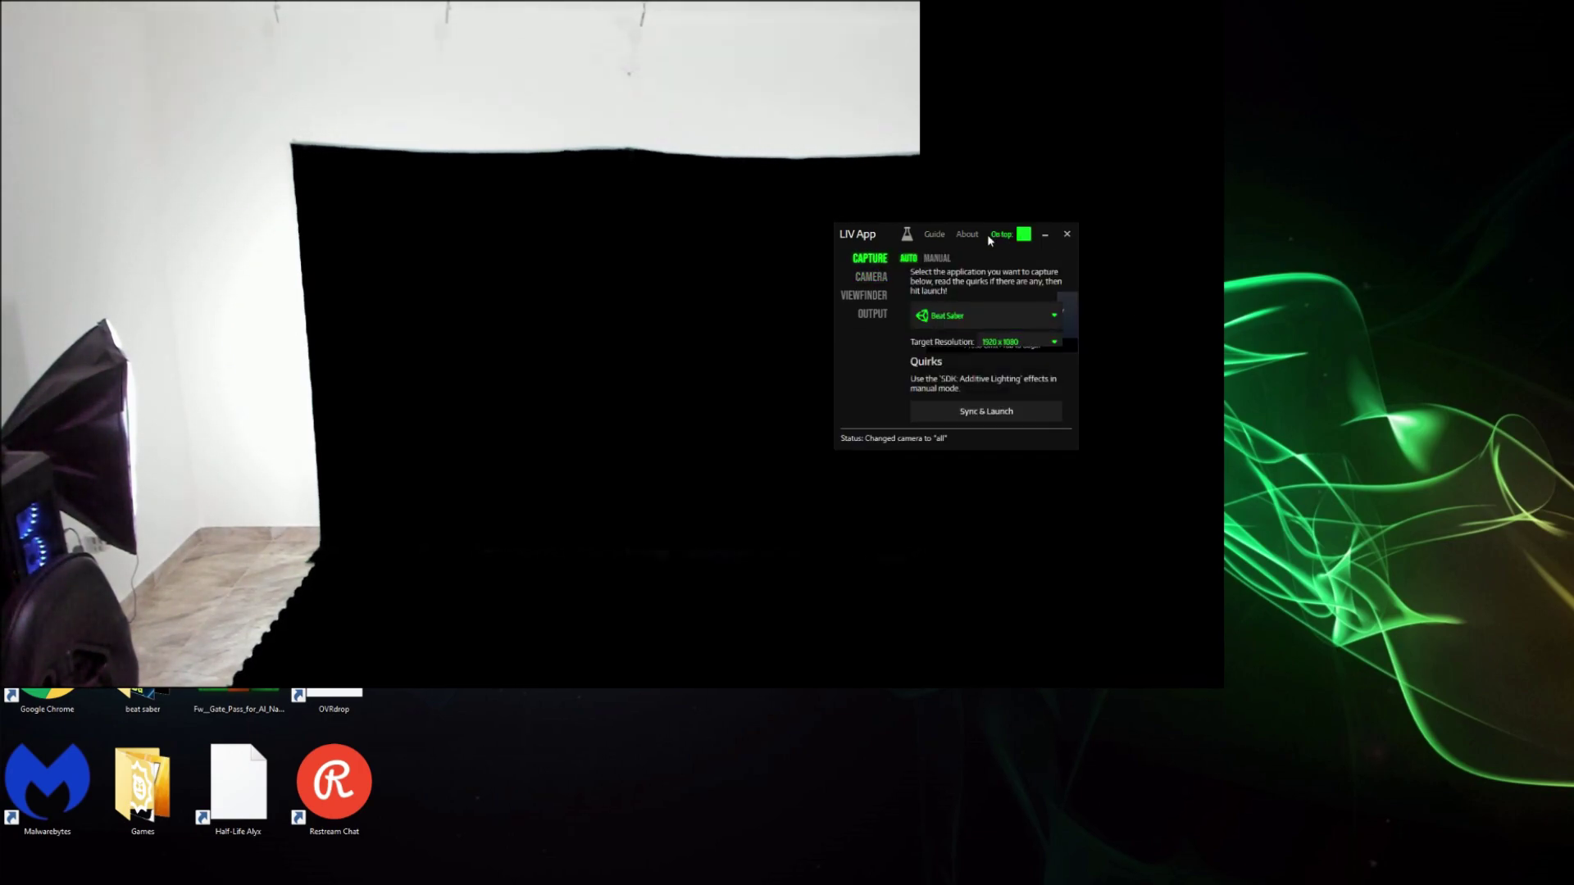
drag(893, 235, 1089, 236)
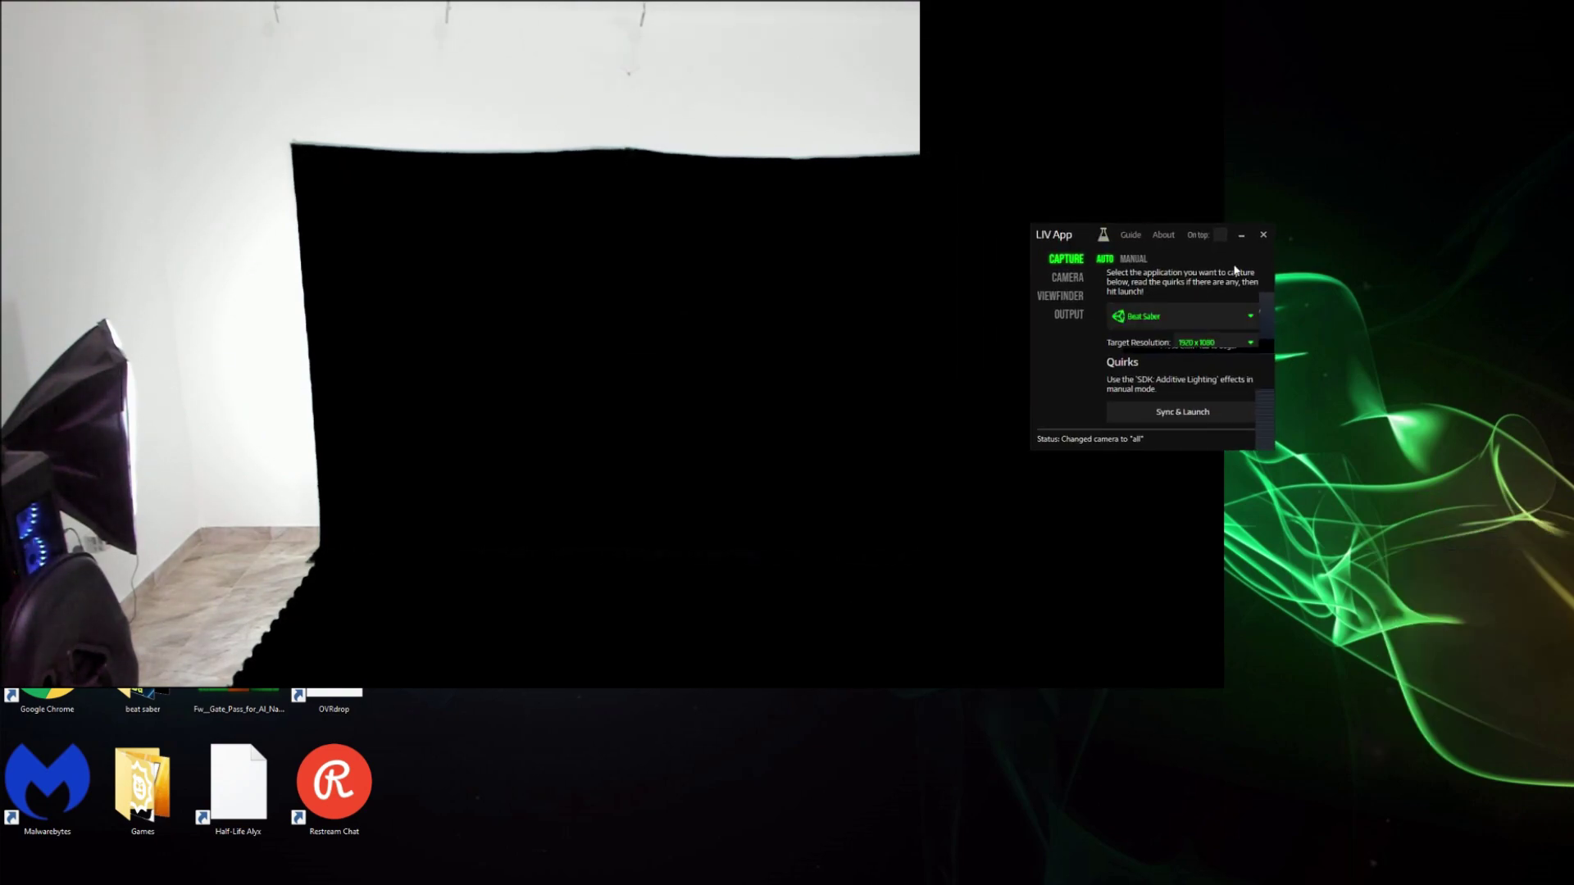
Add a new camera profile and set its type to Video Camera.
click(1055, 281)
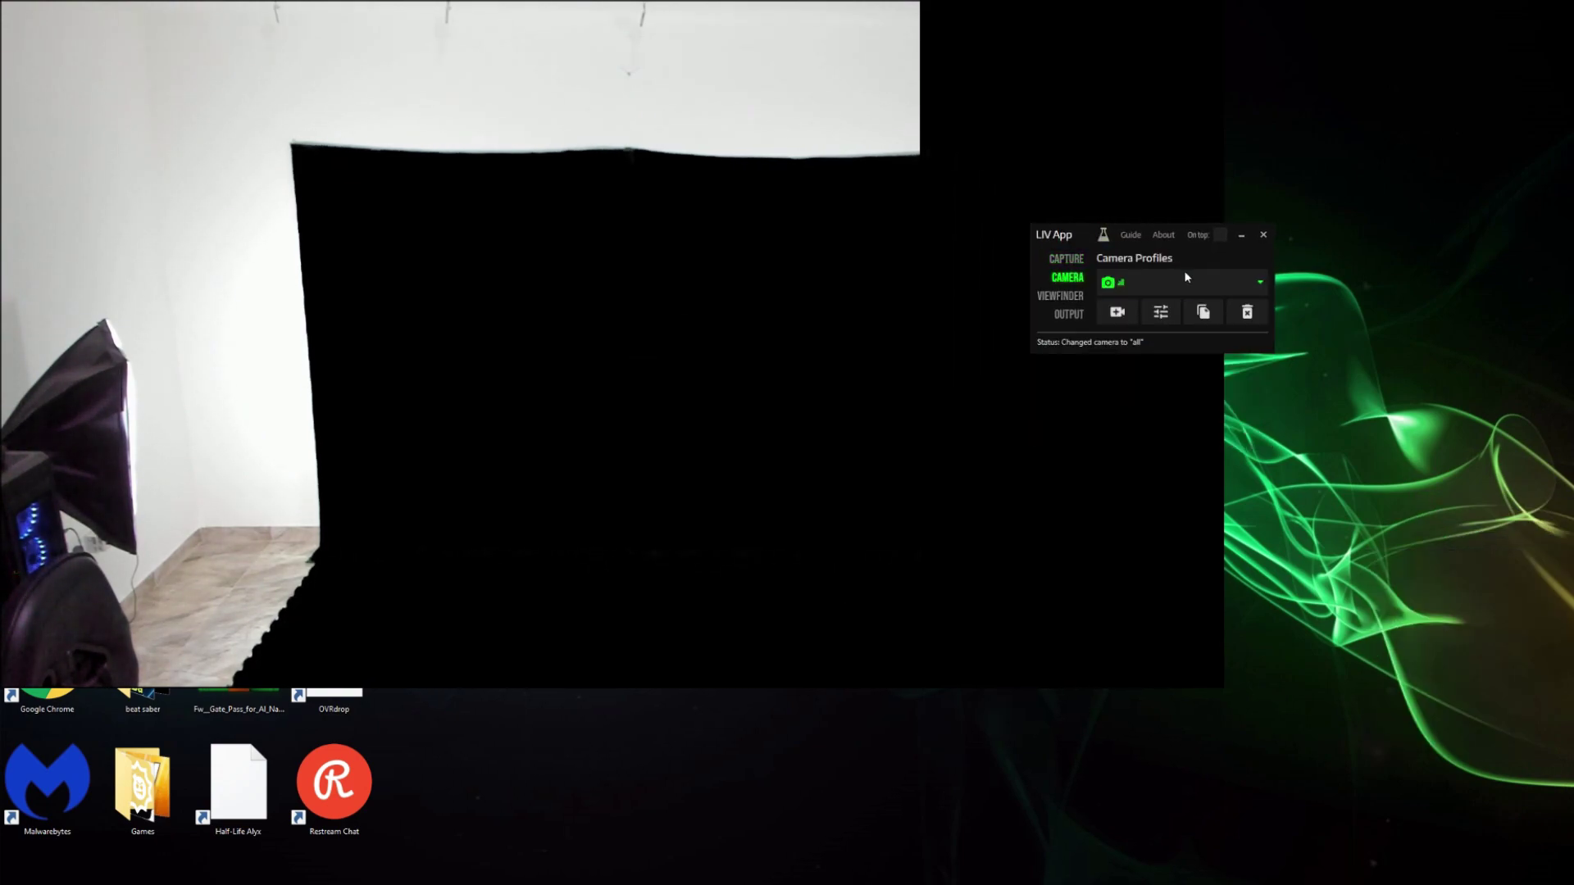
click(1191, 289)
click(1133, 459)
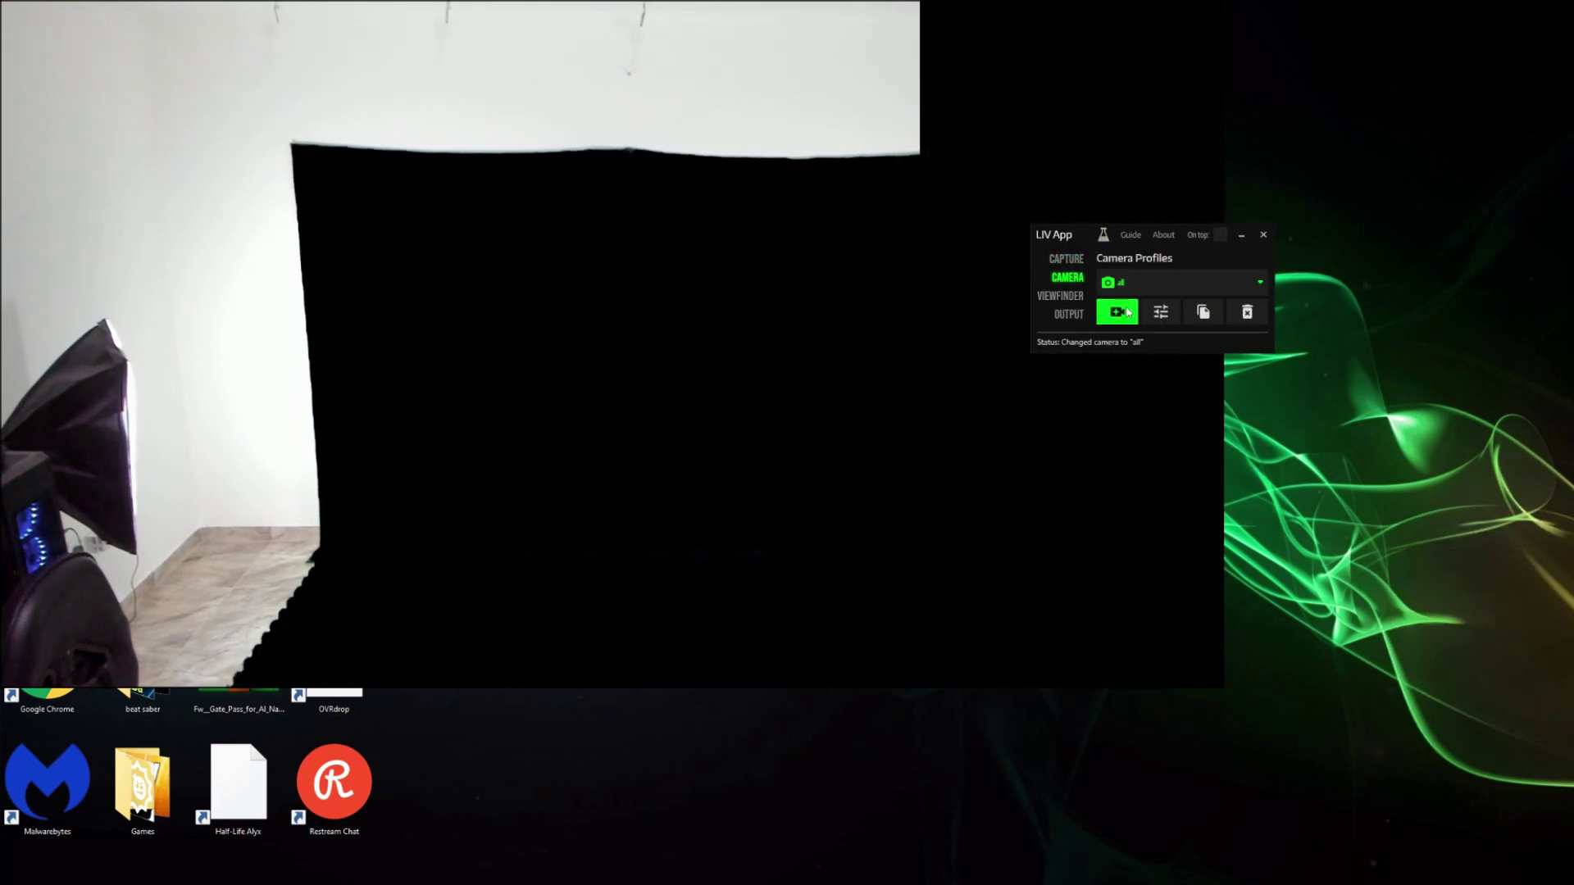
click(1118, 310)
click(1147, 284)
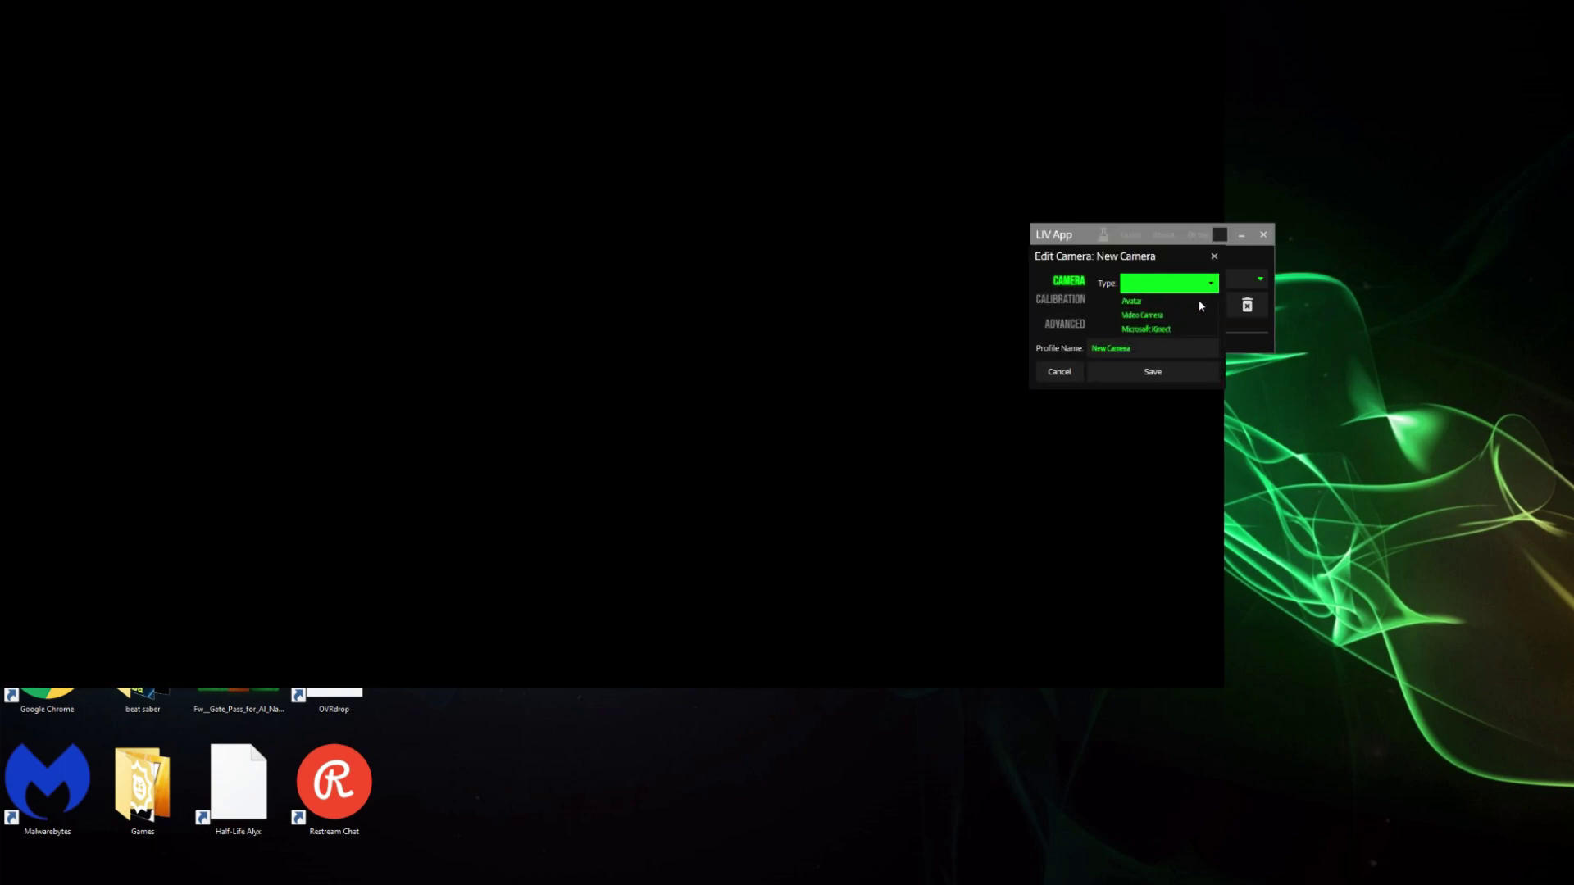
click(1171, 317)
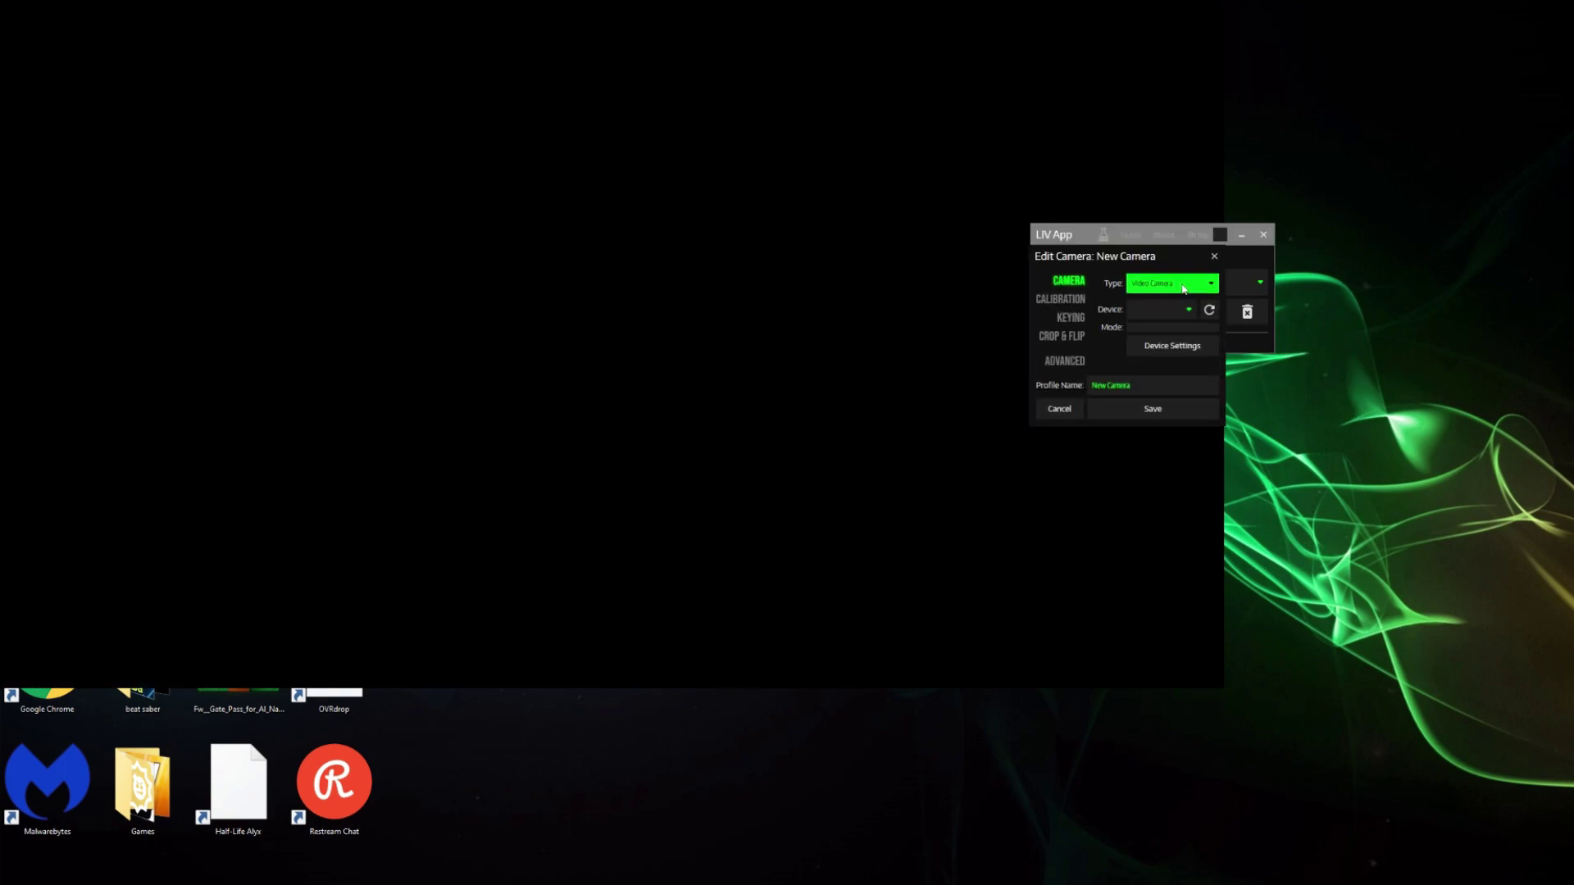
Set the new camera's device to Logitech BRIO and its mode to 1920 x 1080 at 60 fps.
click(1178, 310)
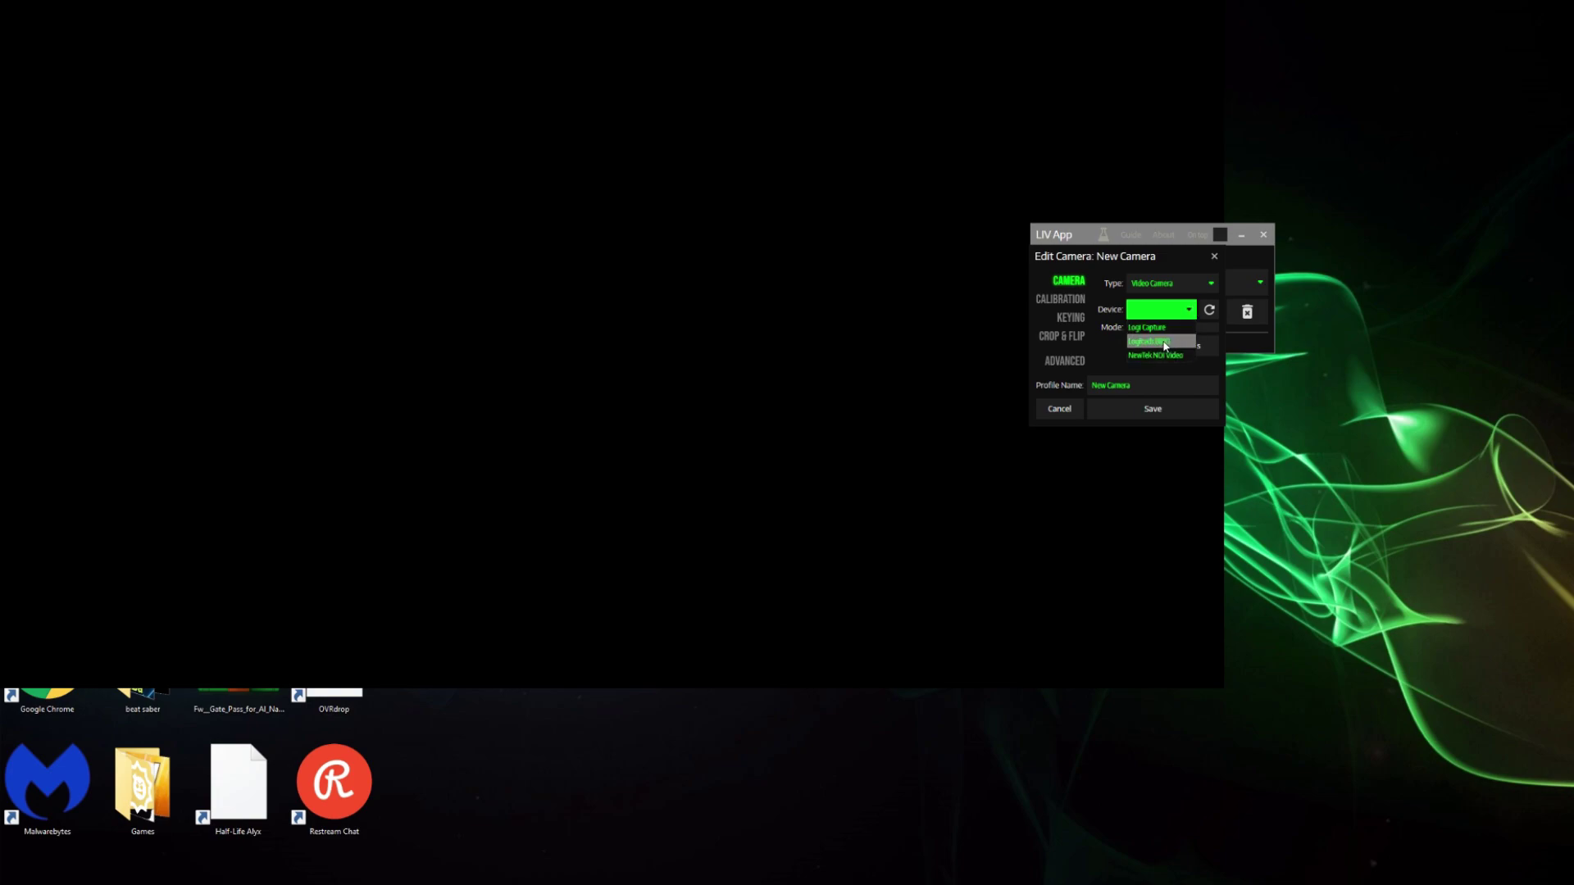
click(1149, 343)
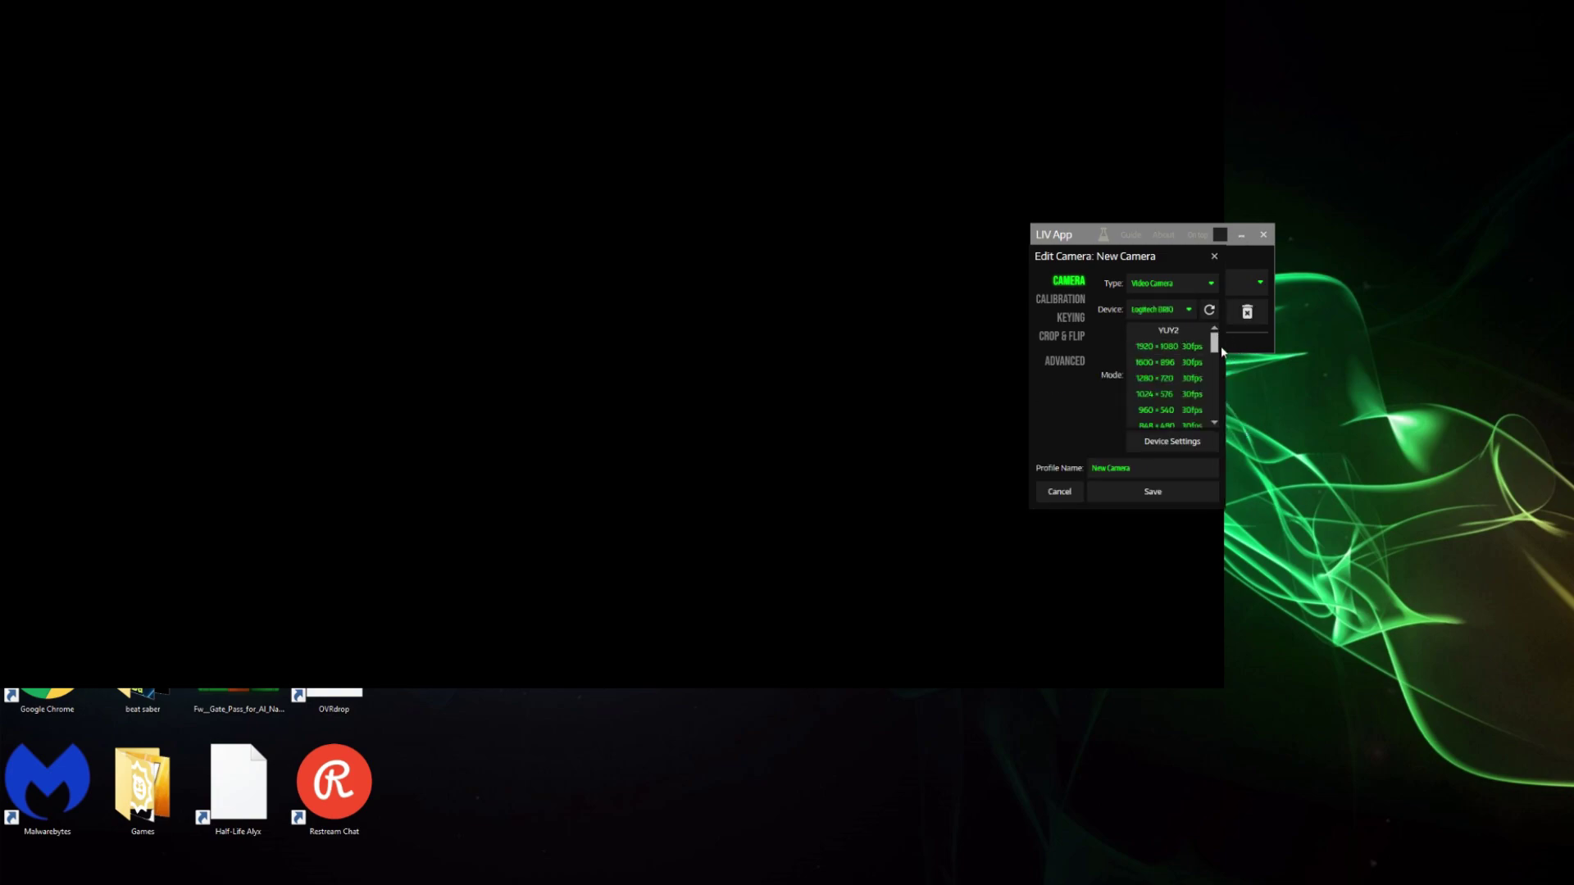
drag(1217, 350, 1229, 419)
scroll(1181, 393, up, 3)
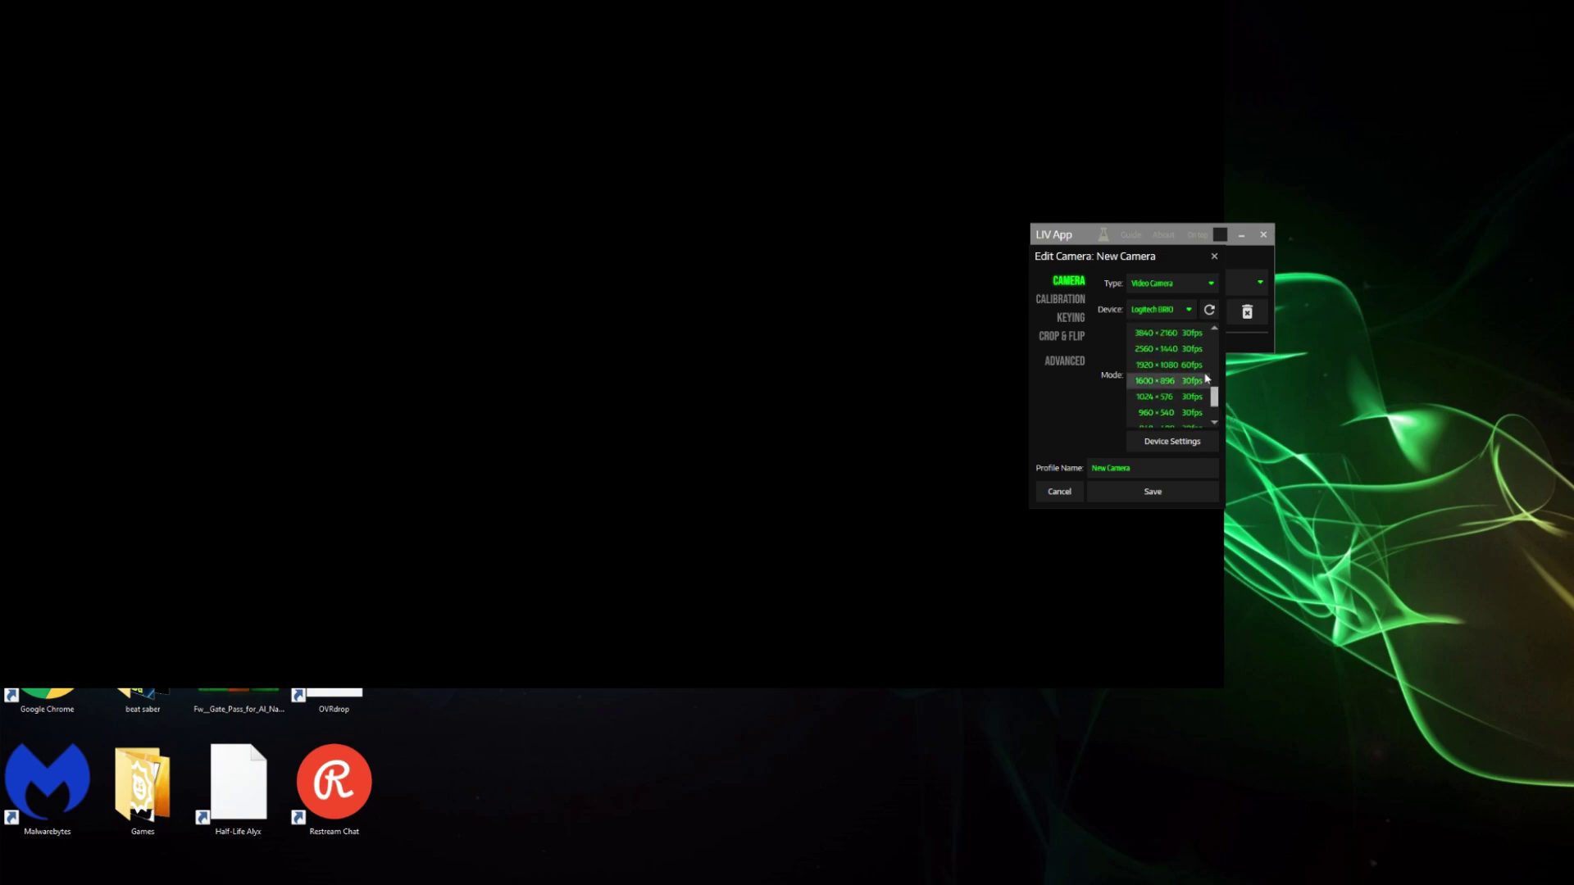
click(1184, 373)
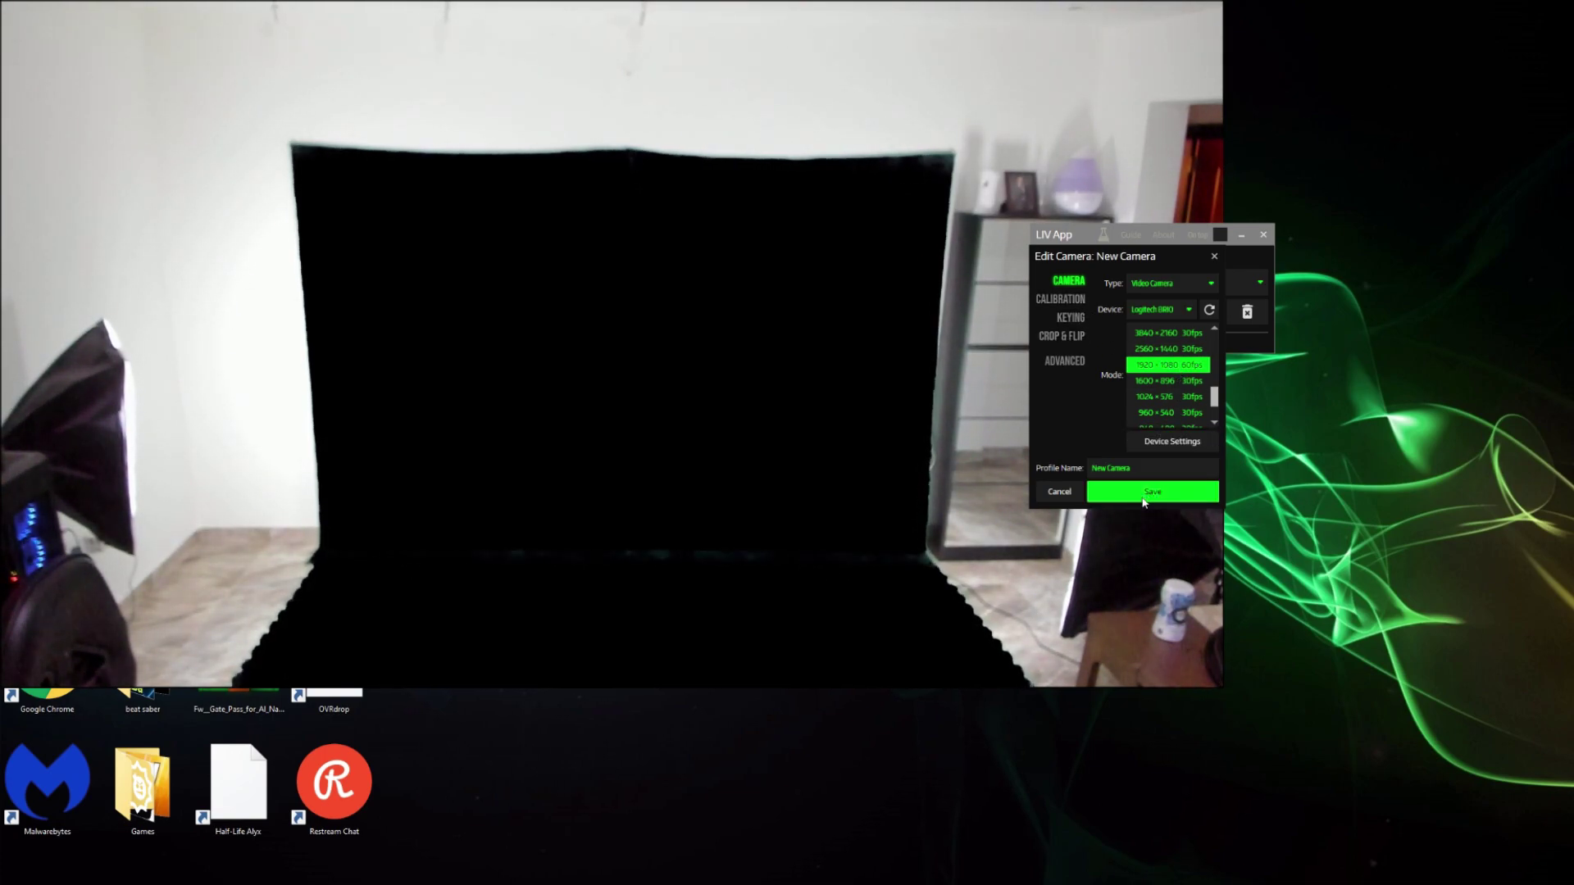
Crop the sides of the new camera's image, with Left at 503 and Right at 469.
click(1074, 336)
click(1178, 300)
click(1178, 301)
click(1178, 301)
click(1178, 301)
click(1178, 301)
click(1178, 301)
drag(1178, 301, 1278, 309)
click(1258, 300)
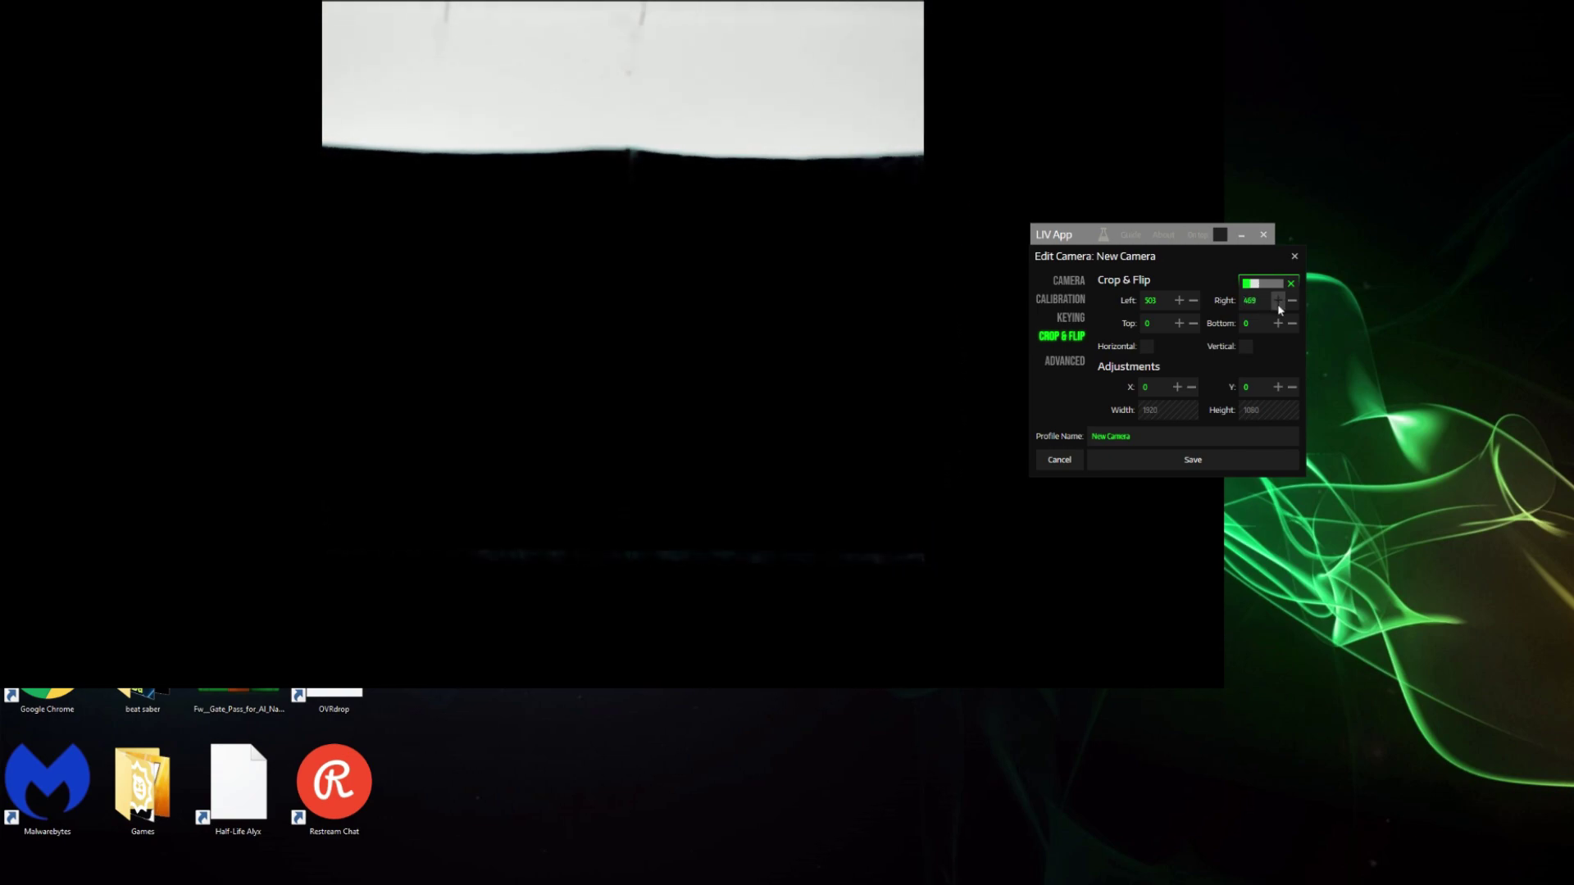
Crop the new camera's image at the top by 250 to cut off the wall above the green screen.
click(1152, 323)
drag(1162, 312, 1154, 310)
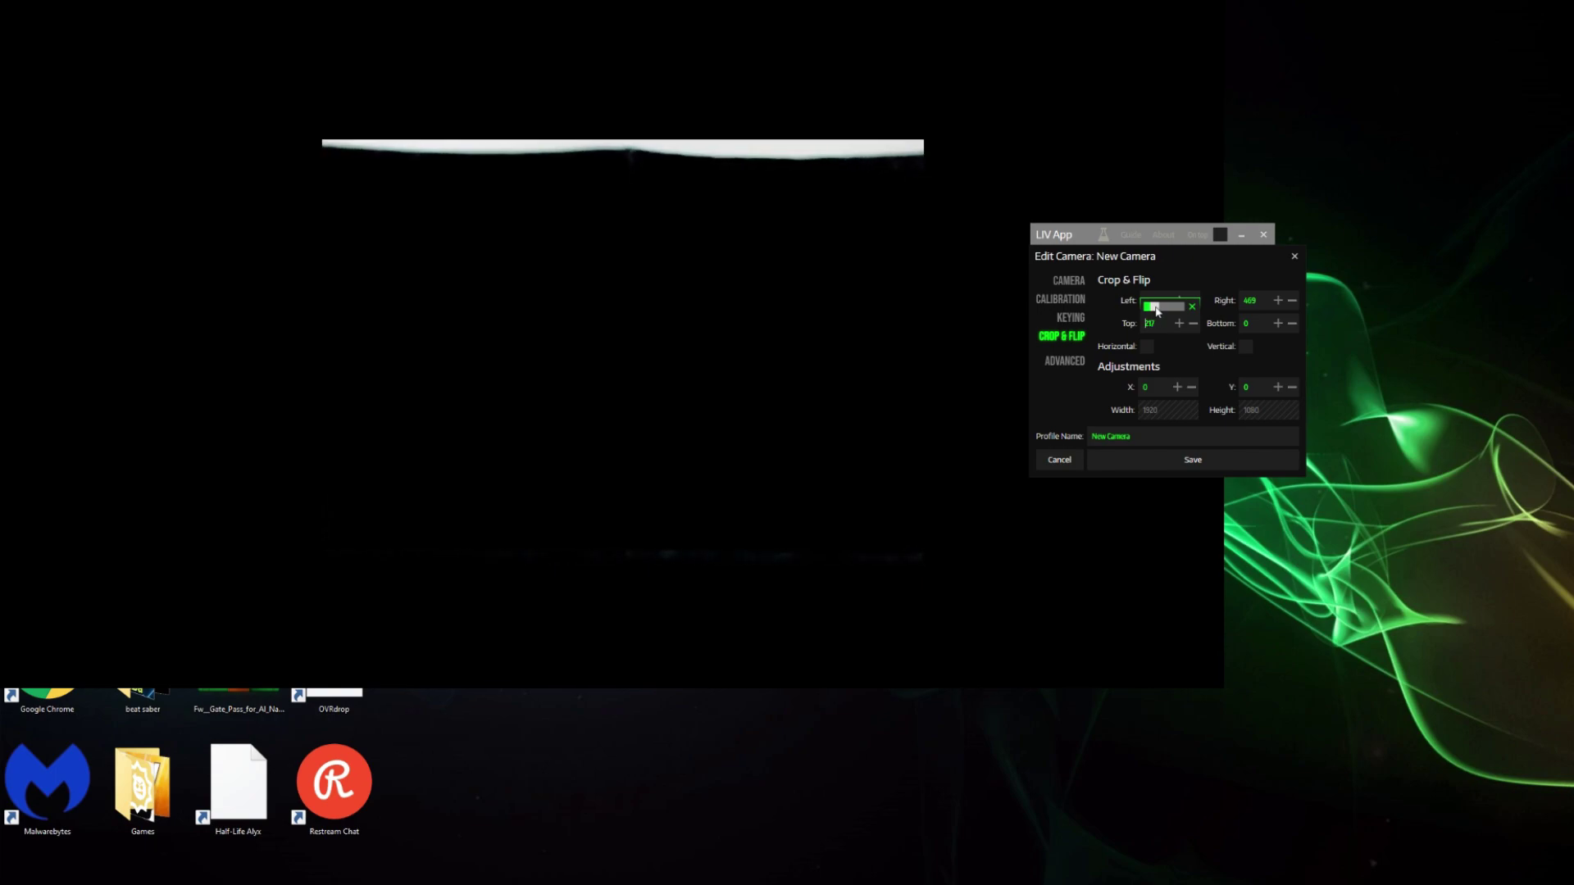
click(1178, 323)
click(1178, 324)
click(1178, 323)
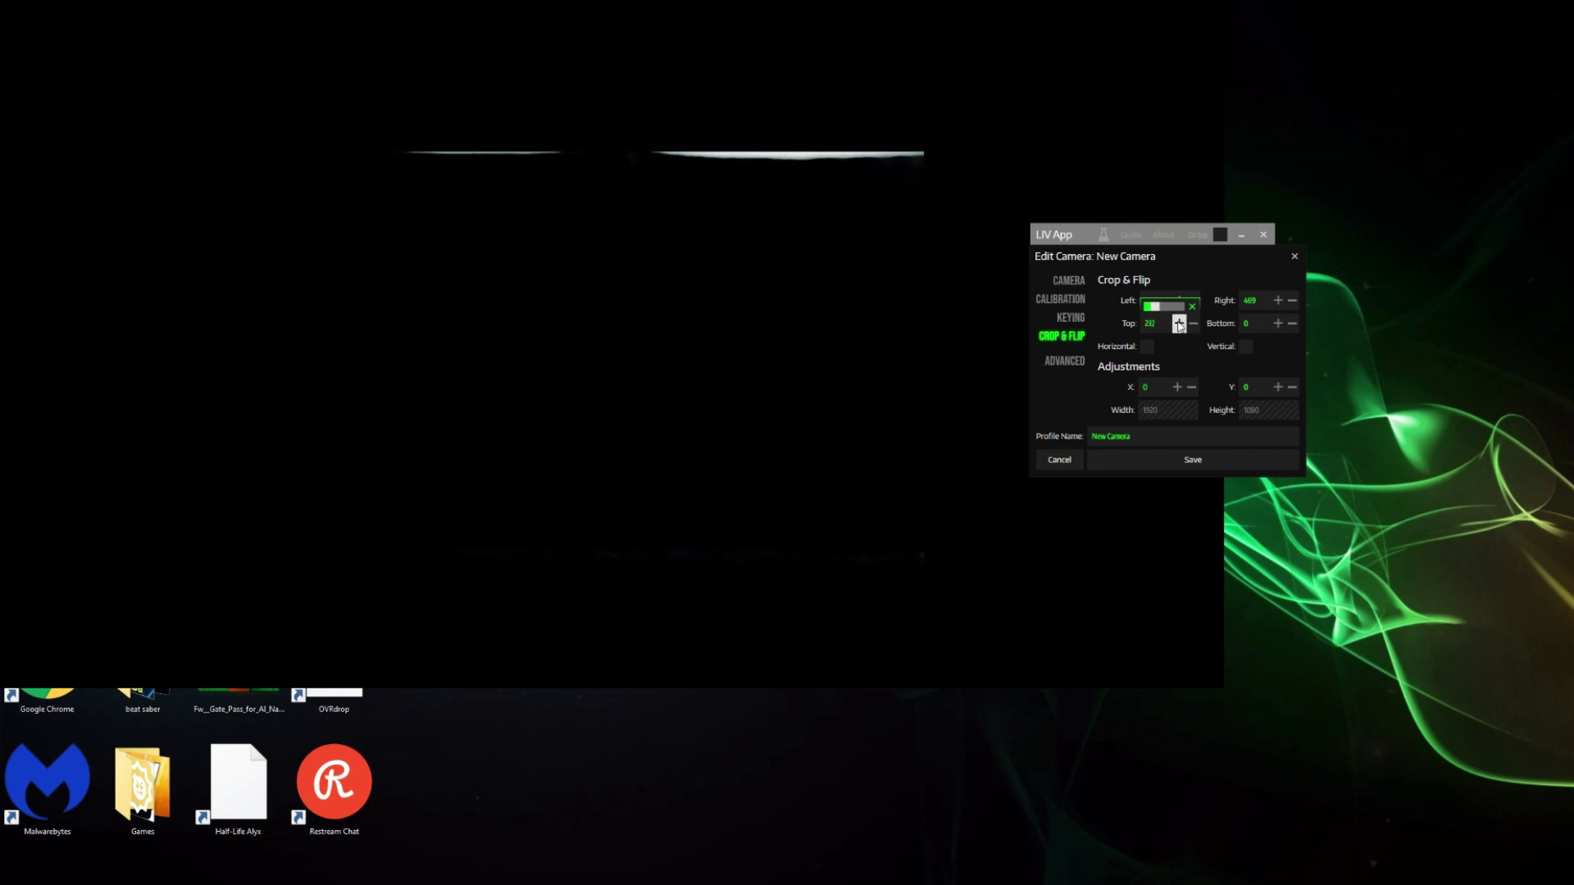
click(1178, 324)
click(1178, 324)
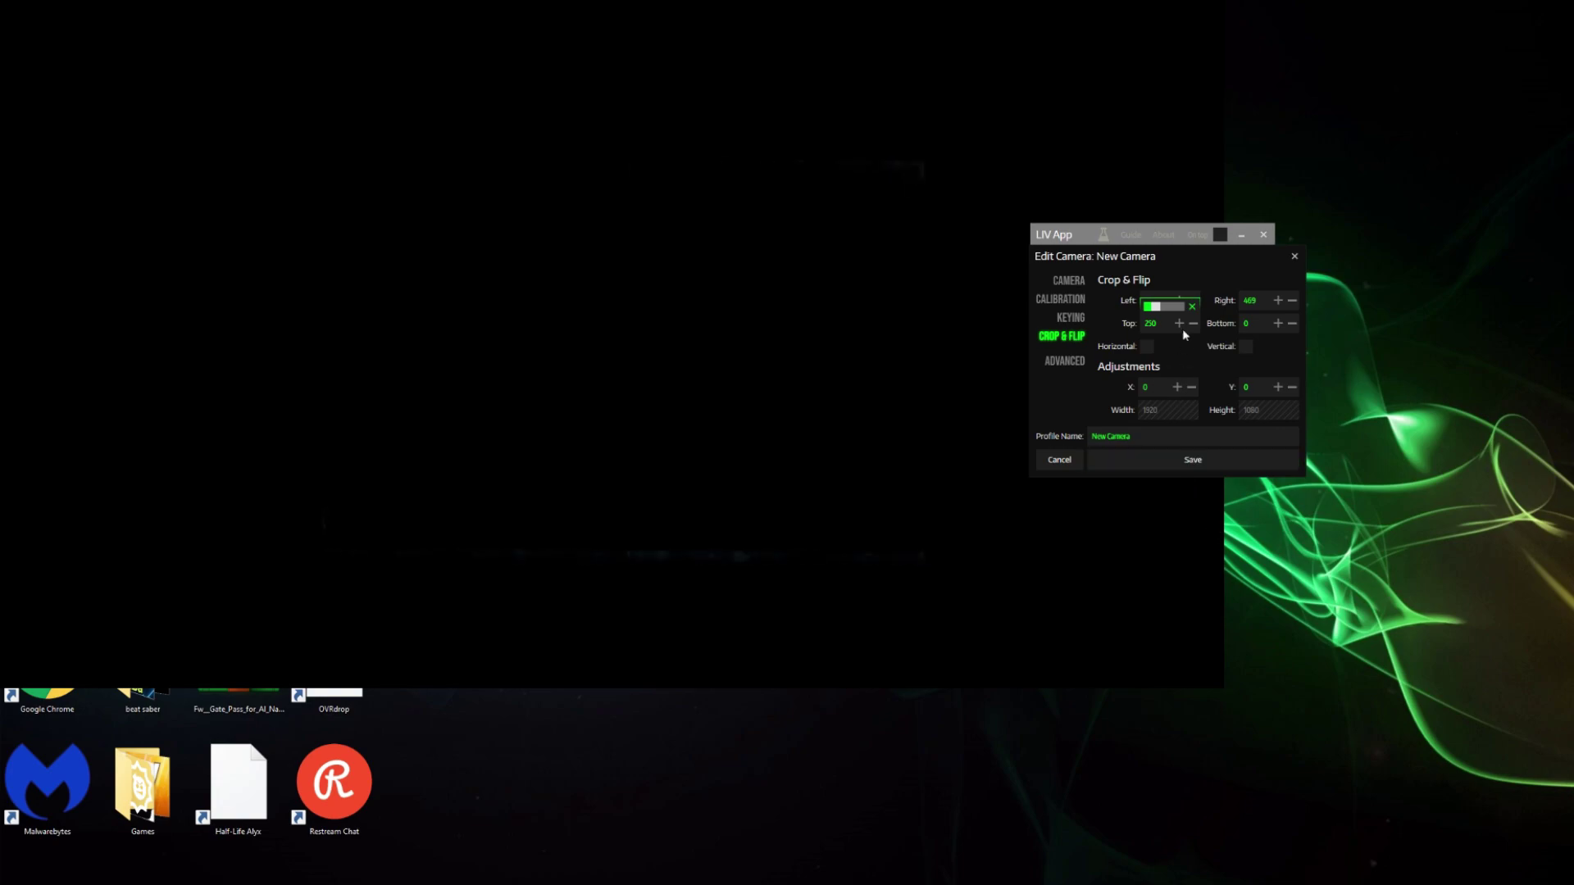
Check the new camera's keying settings and save the camera profile.
click(1074, 317)
click(1218, 315)
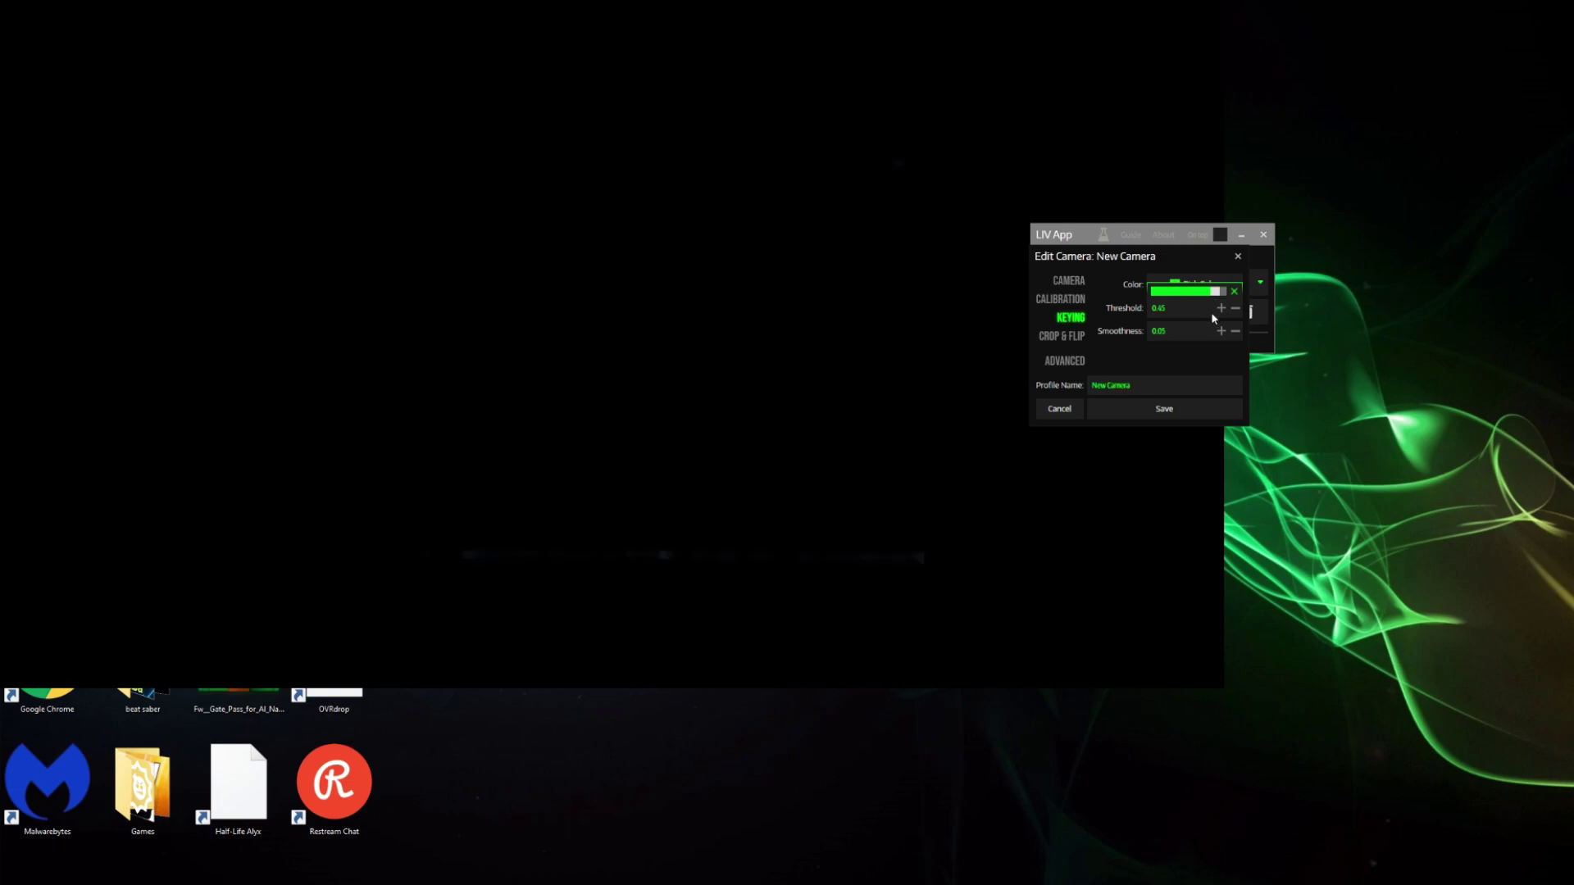
click(1195, 415)
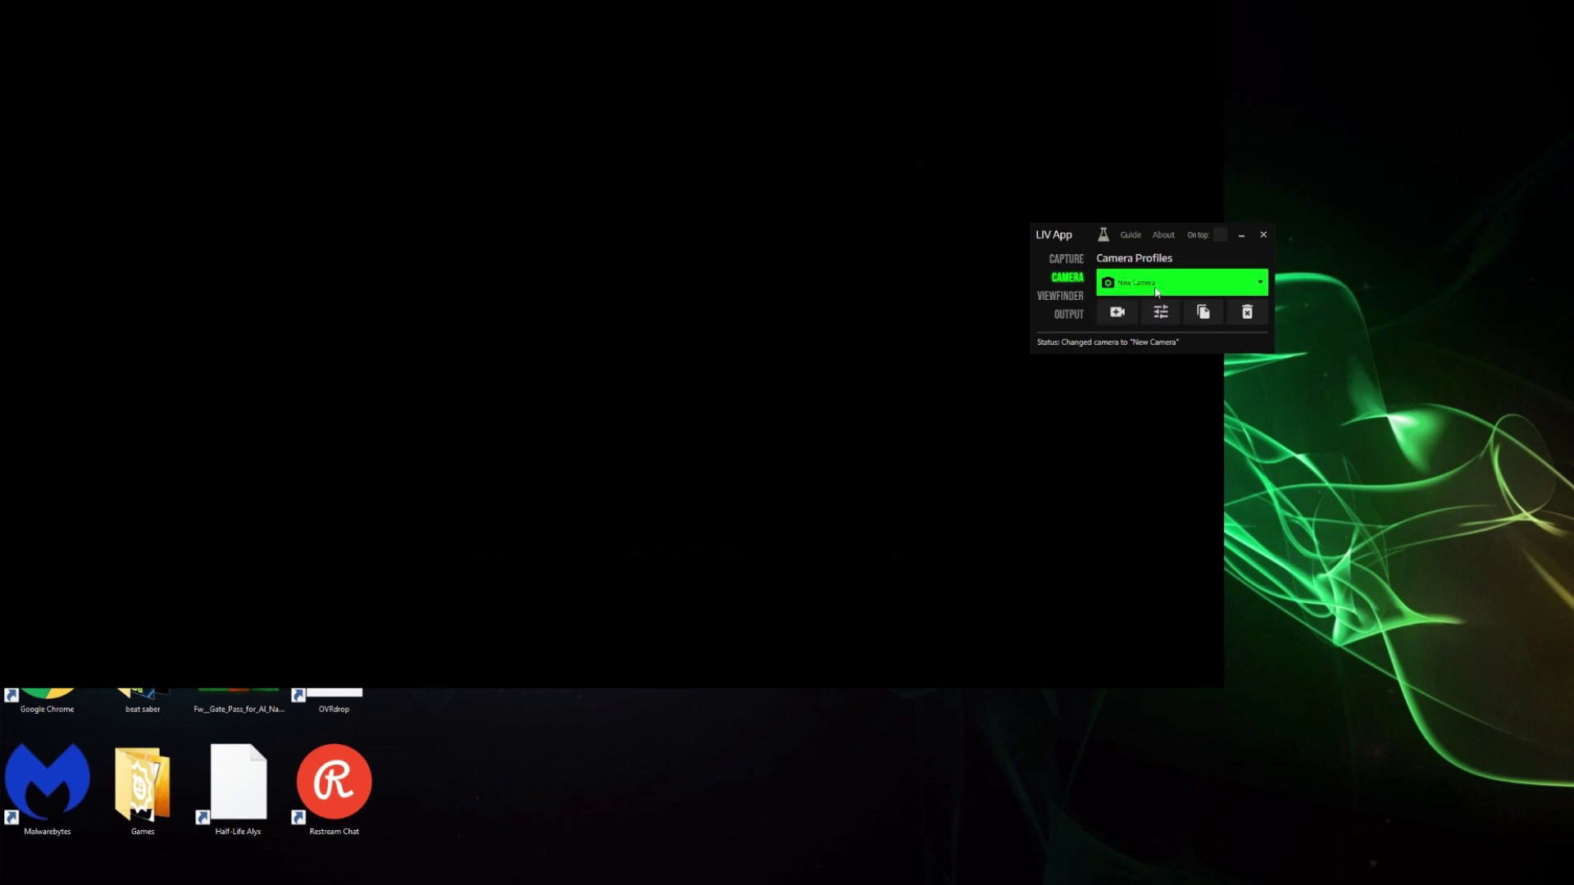
Try to sync and launch Beat Saber with the new camera, declining to continue without a camera calibration.
click(1066, 260)
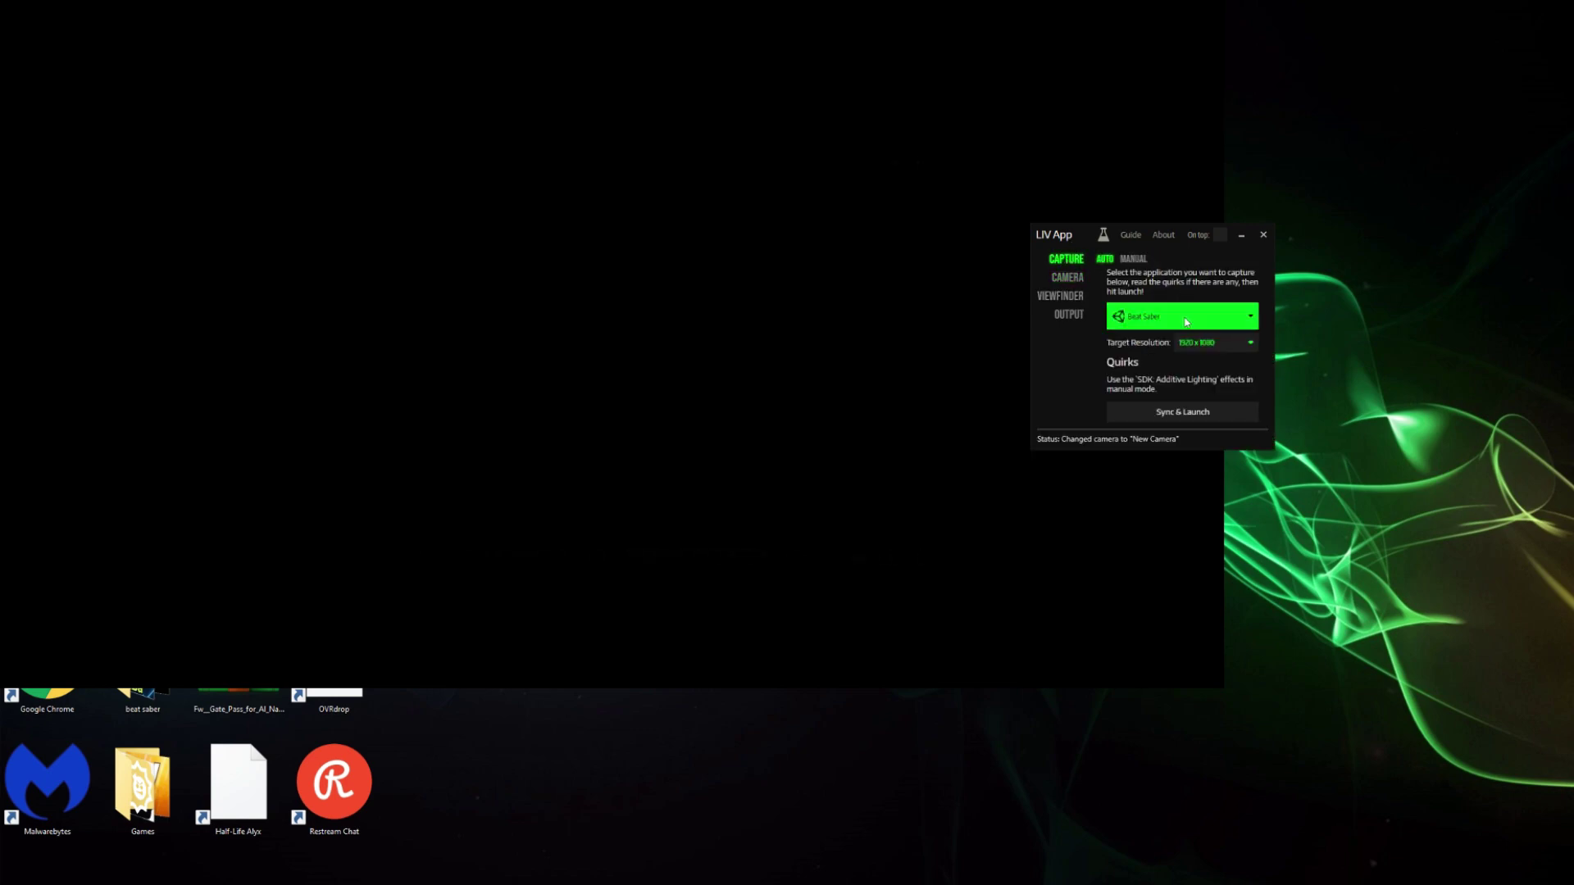
click(1202, 412)
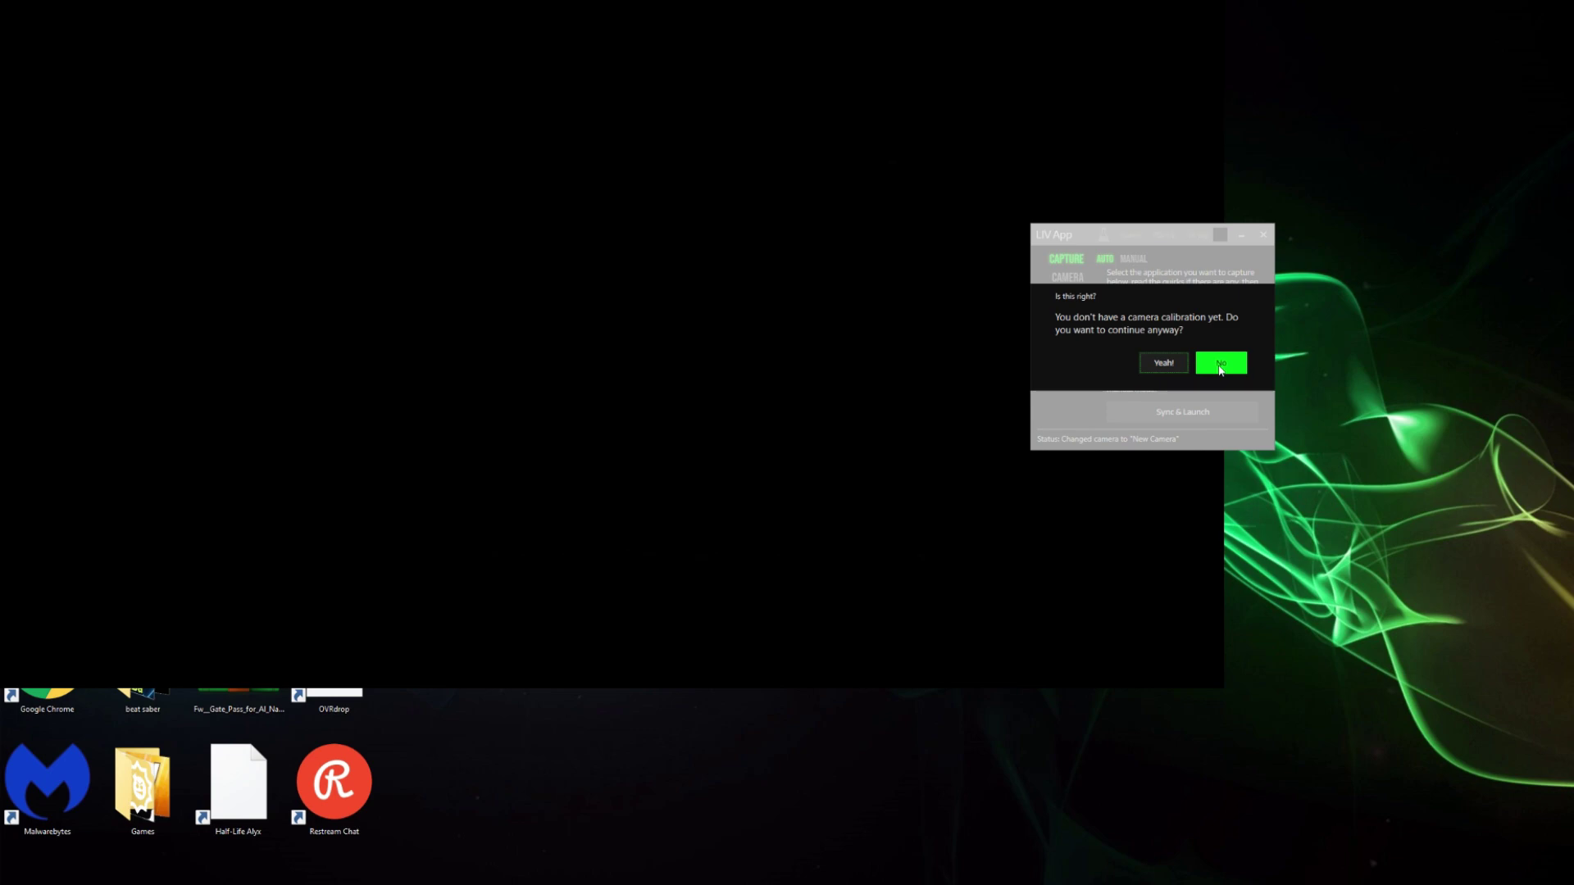
click(1221, 367)
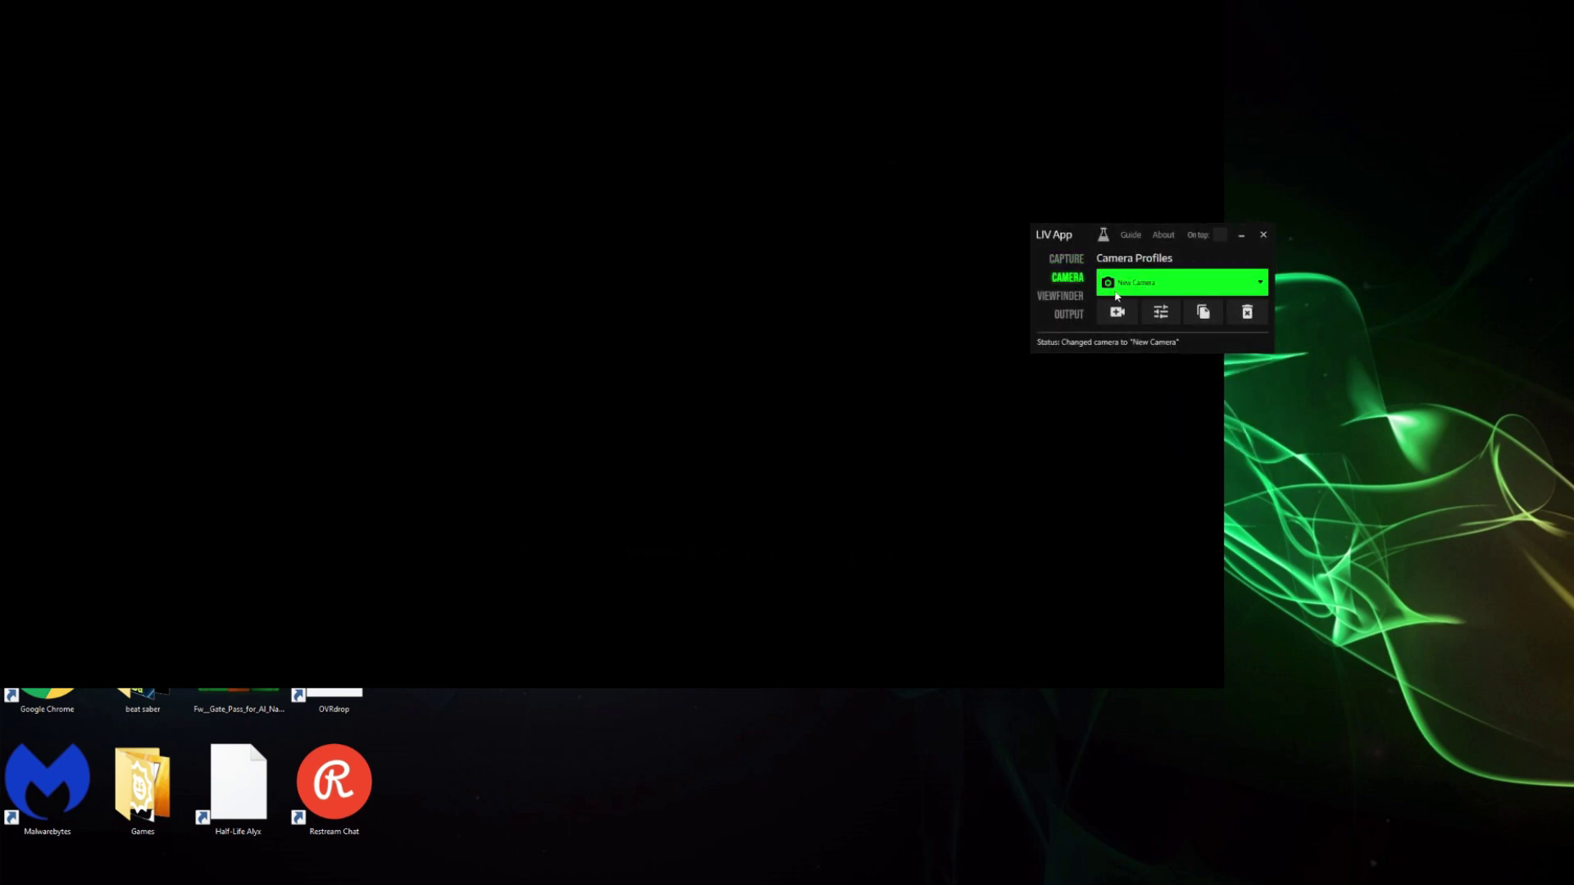
Run the camera calibration for the New Camera profile, accept the imported calibration, and save the profile.
click(1150, 319)
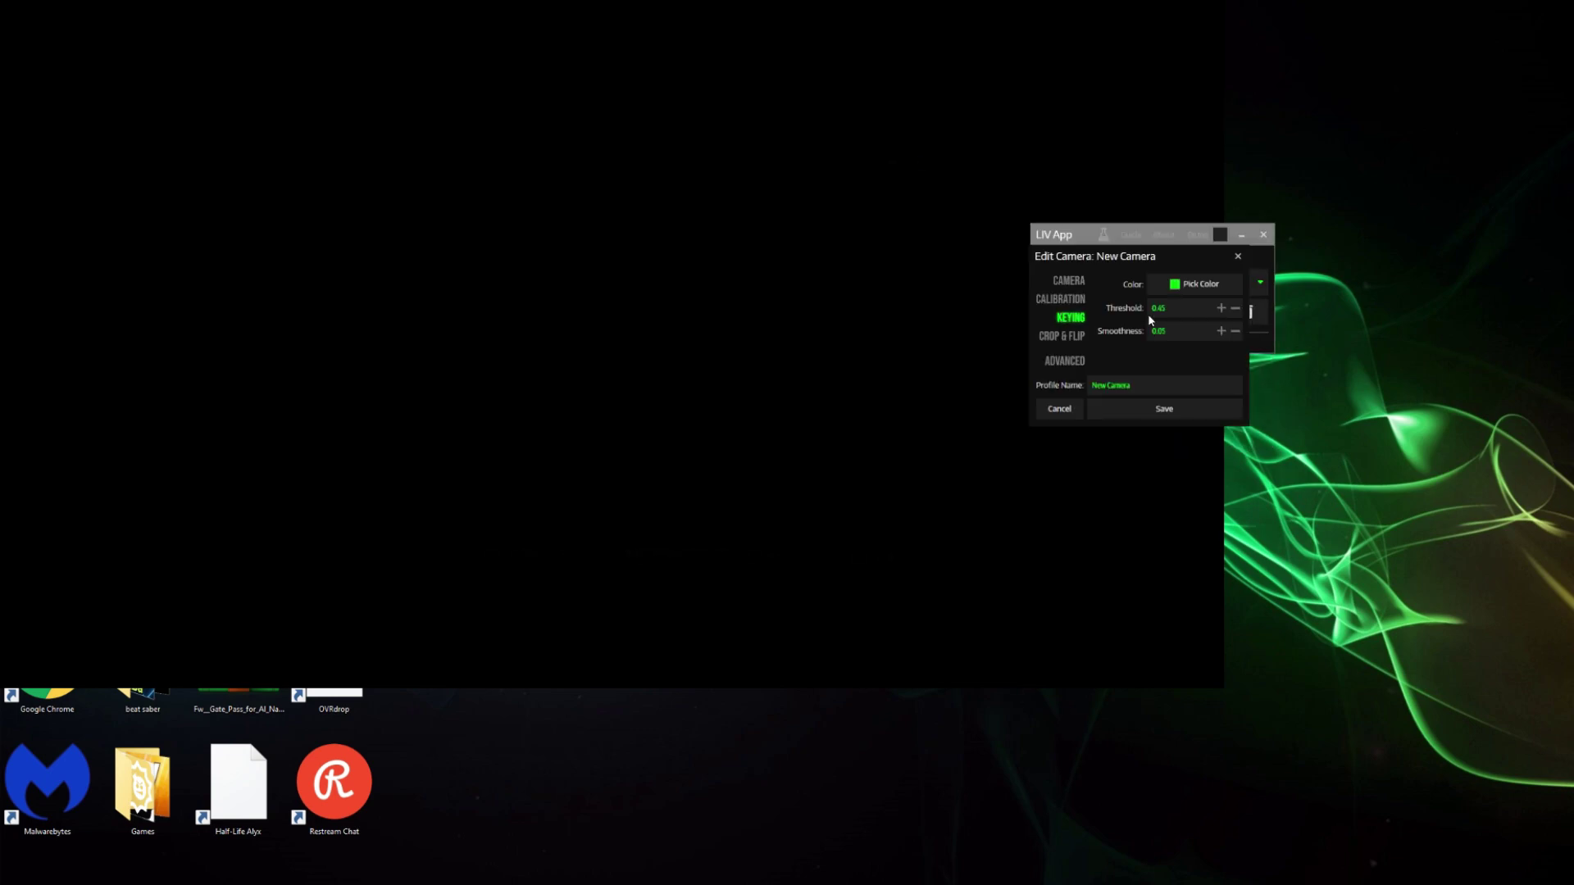
click(1064, 300)
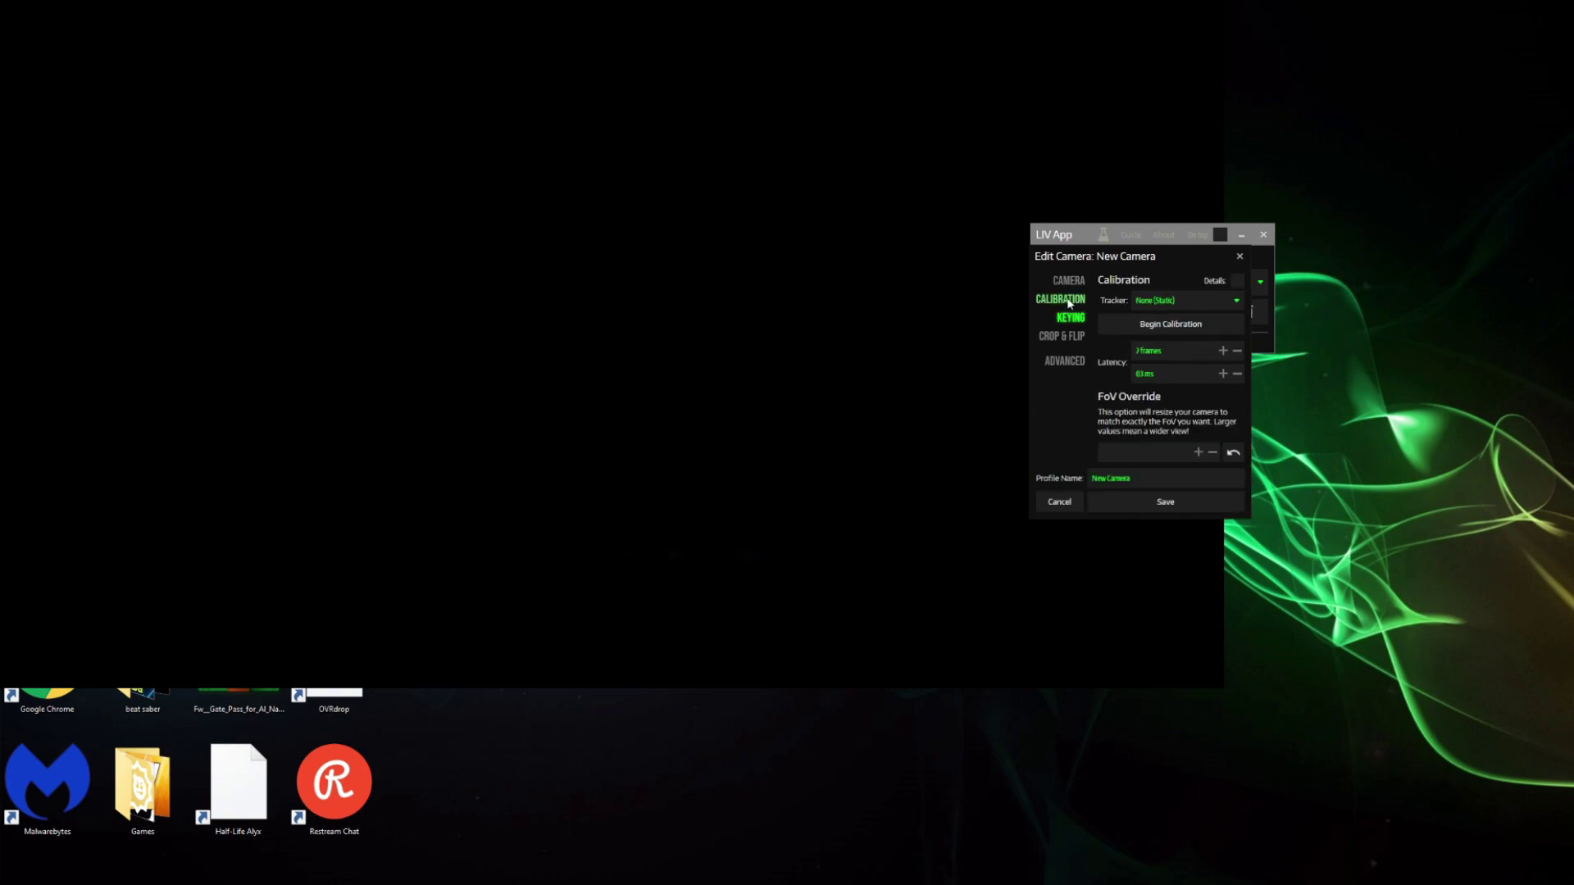
click(1179, 330)
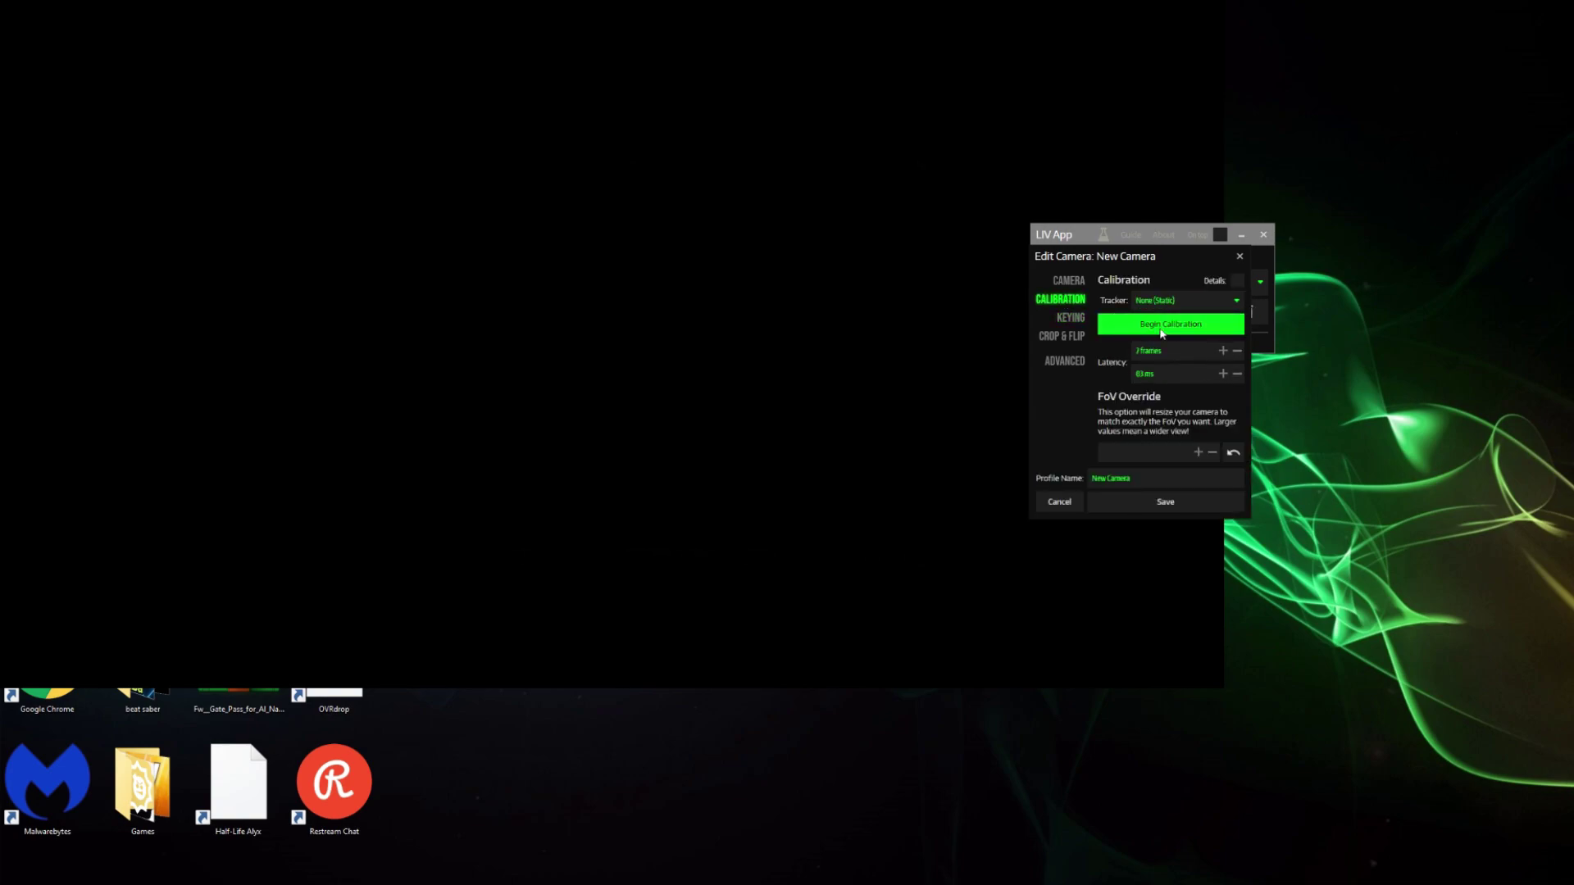
click(1161, 328)
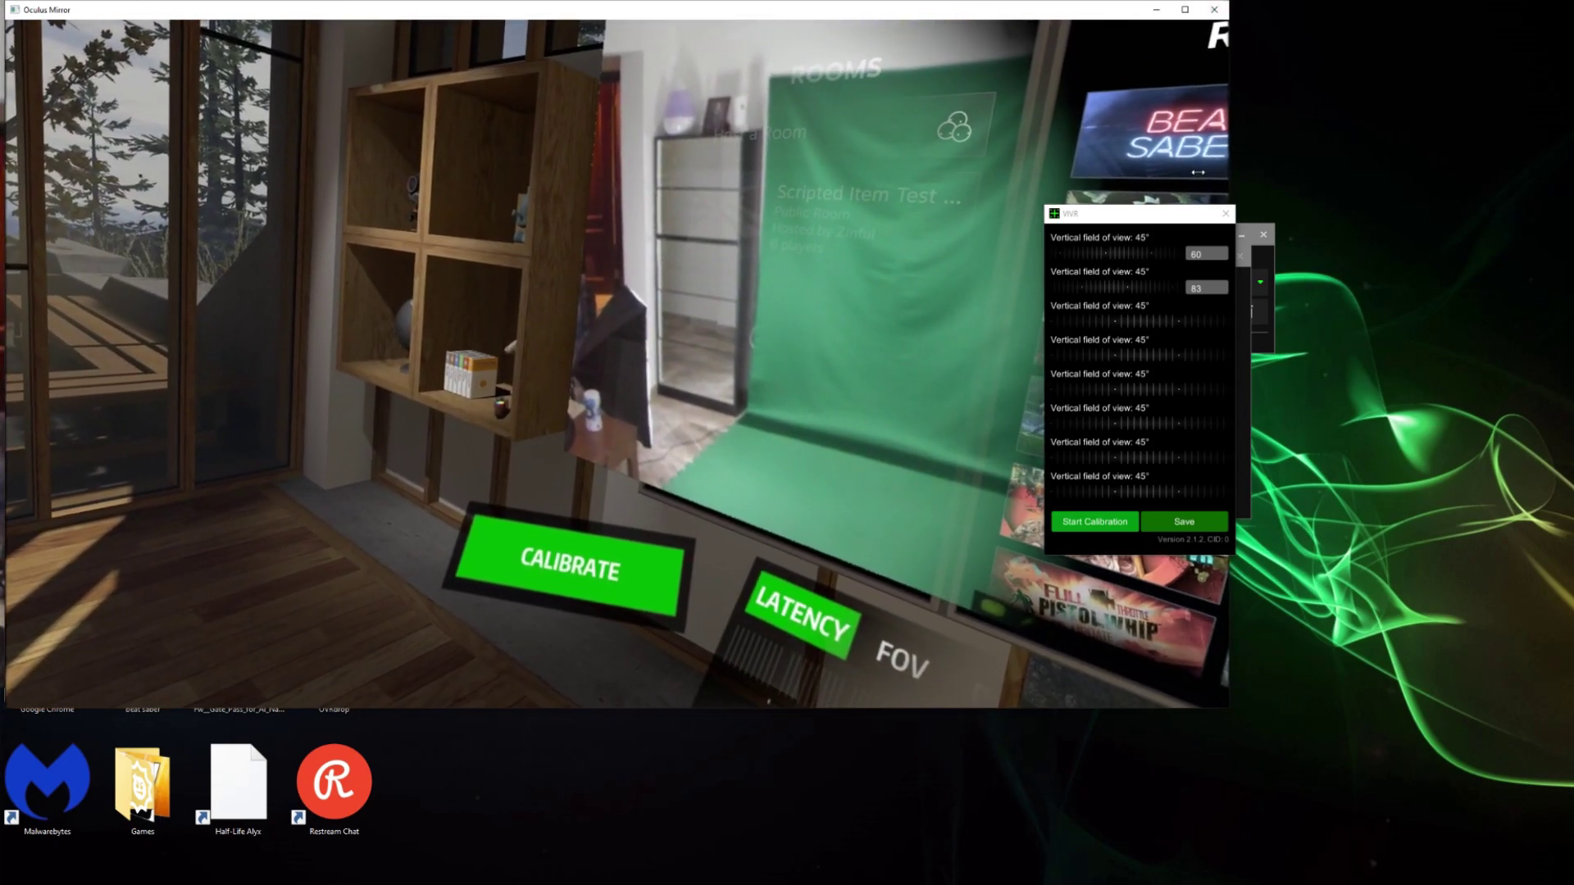
drag(1101, 214, 1335, 174)
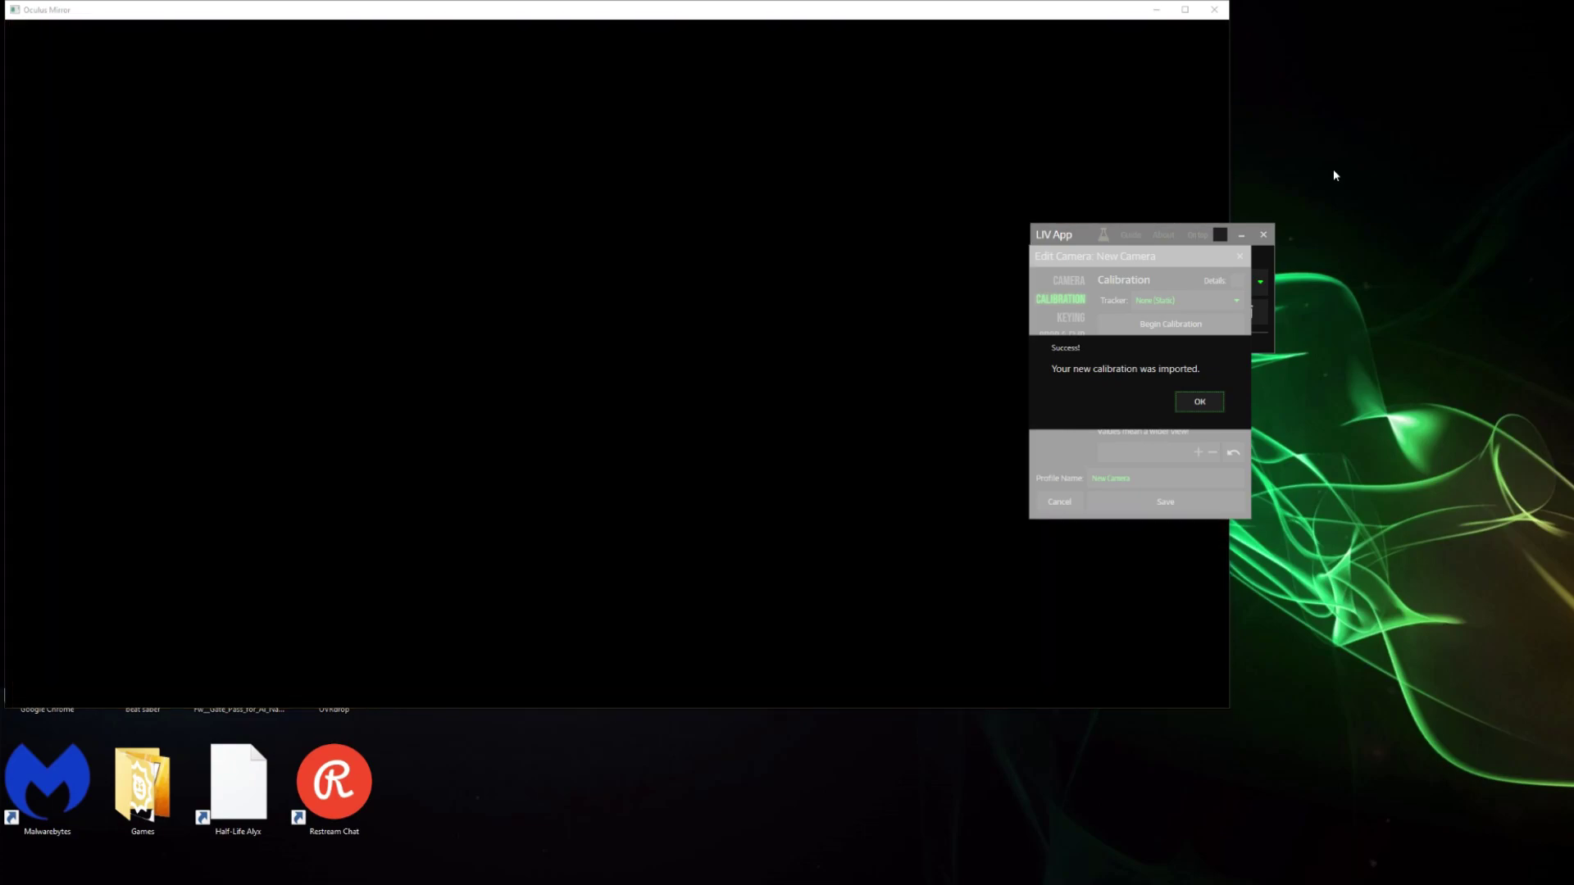
click(1199, 402)
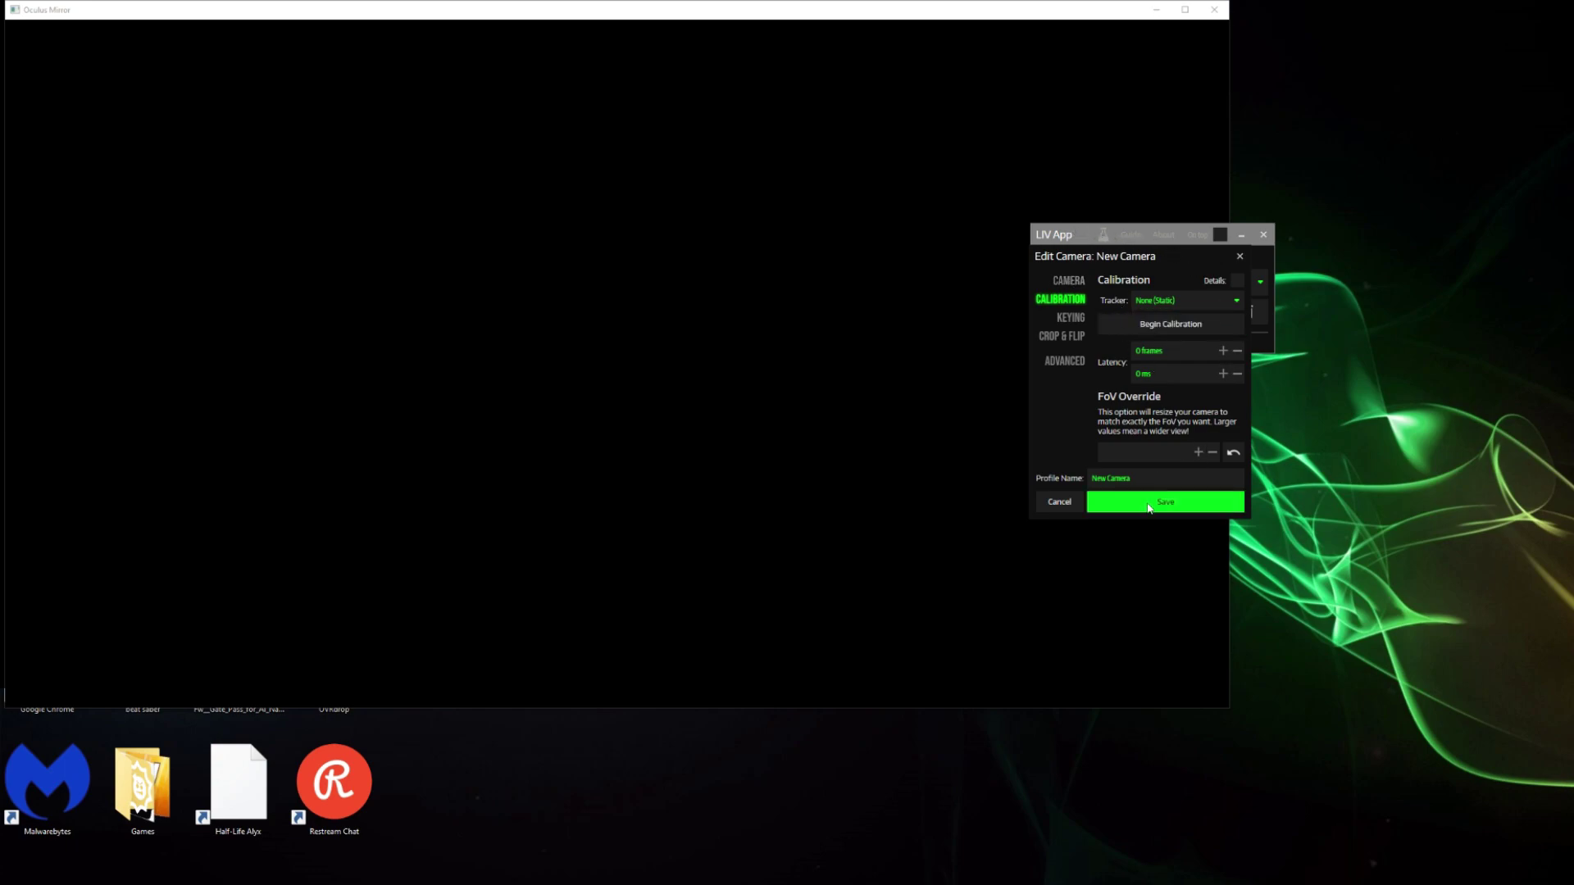
click(1150, 506)
Close the Oculus Mirror window and sync and launch Beat Saber through LIV's automatic capture.
click(1065, 258)
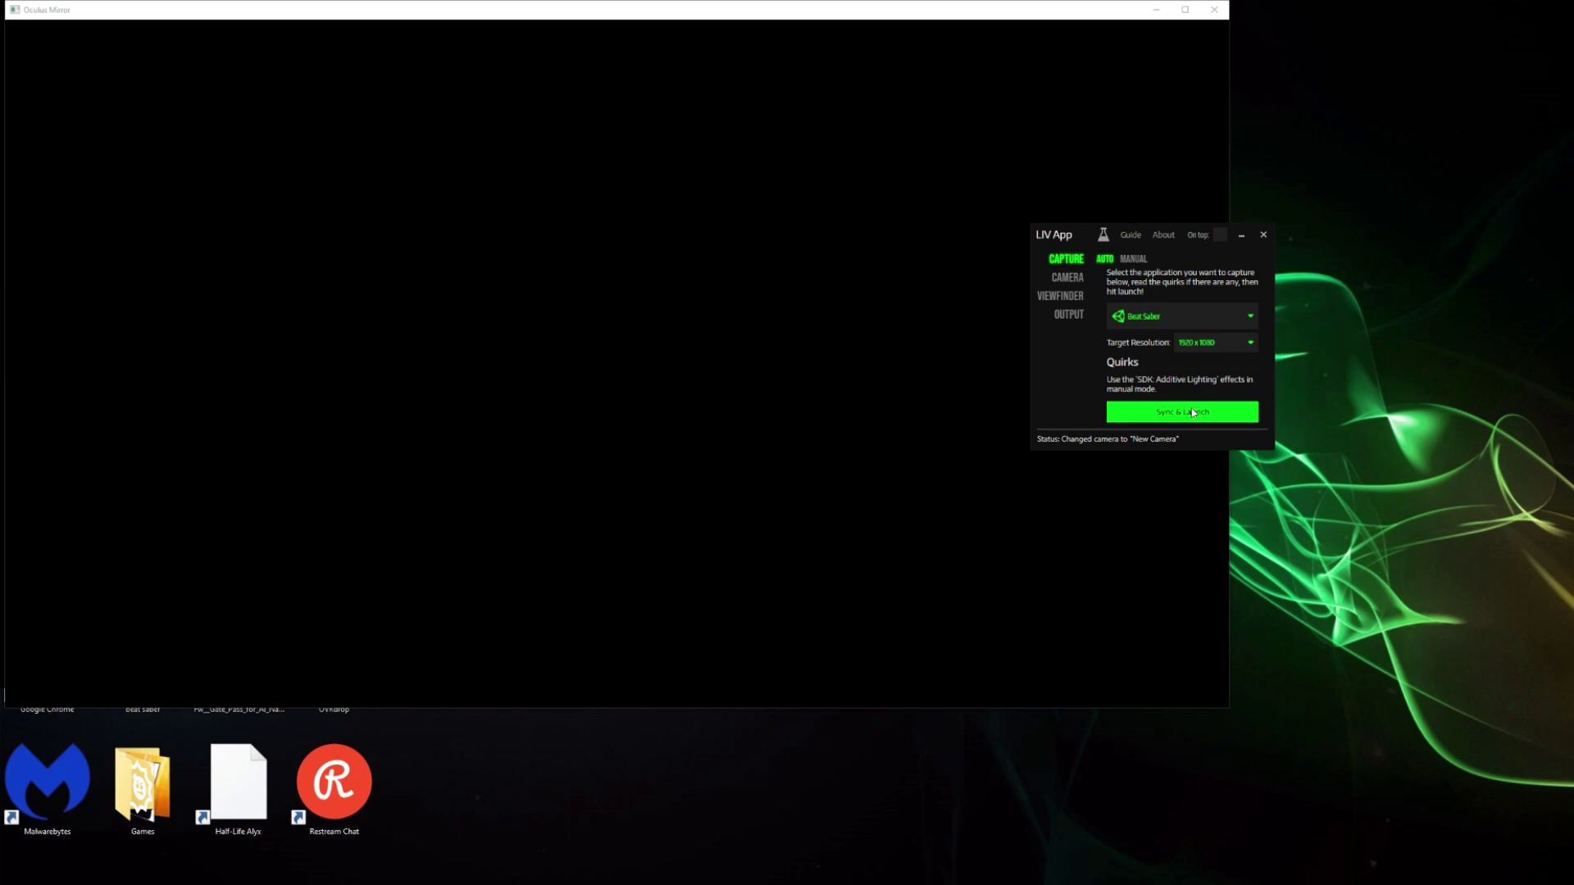
drag(1069, 237, 1309, 175)
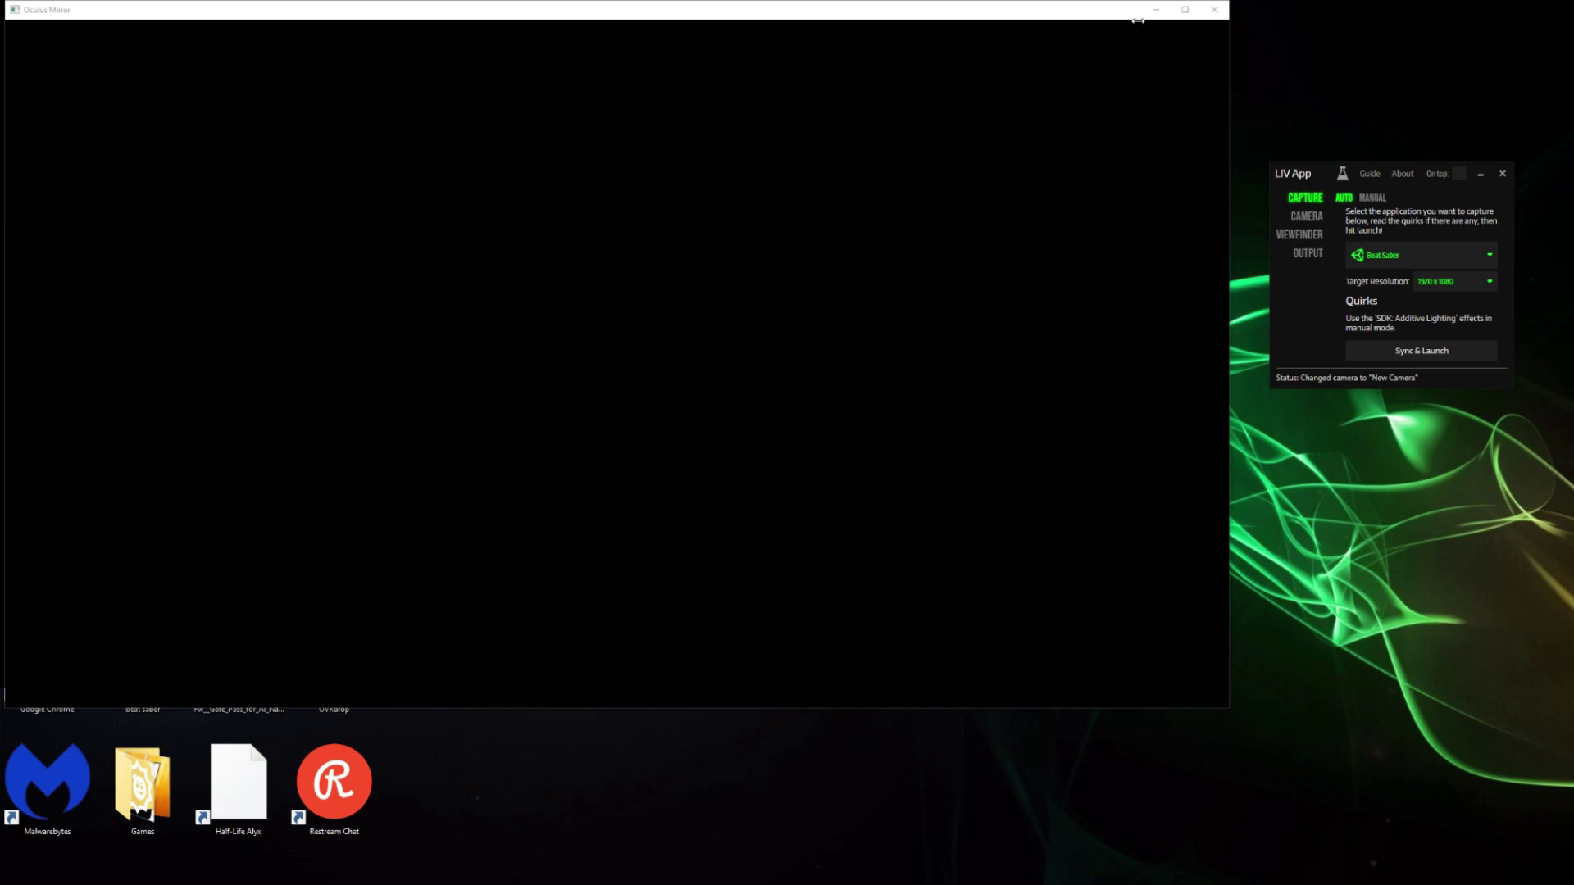
click(1214, 12)
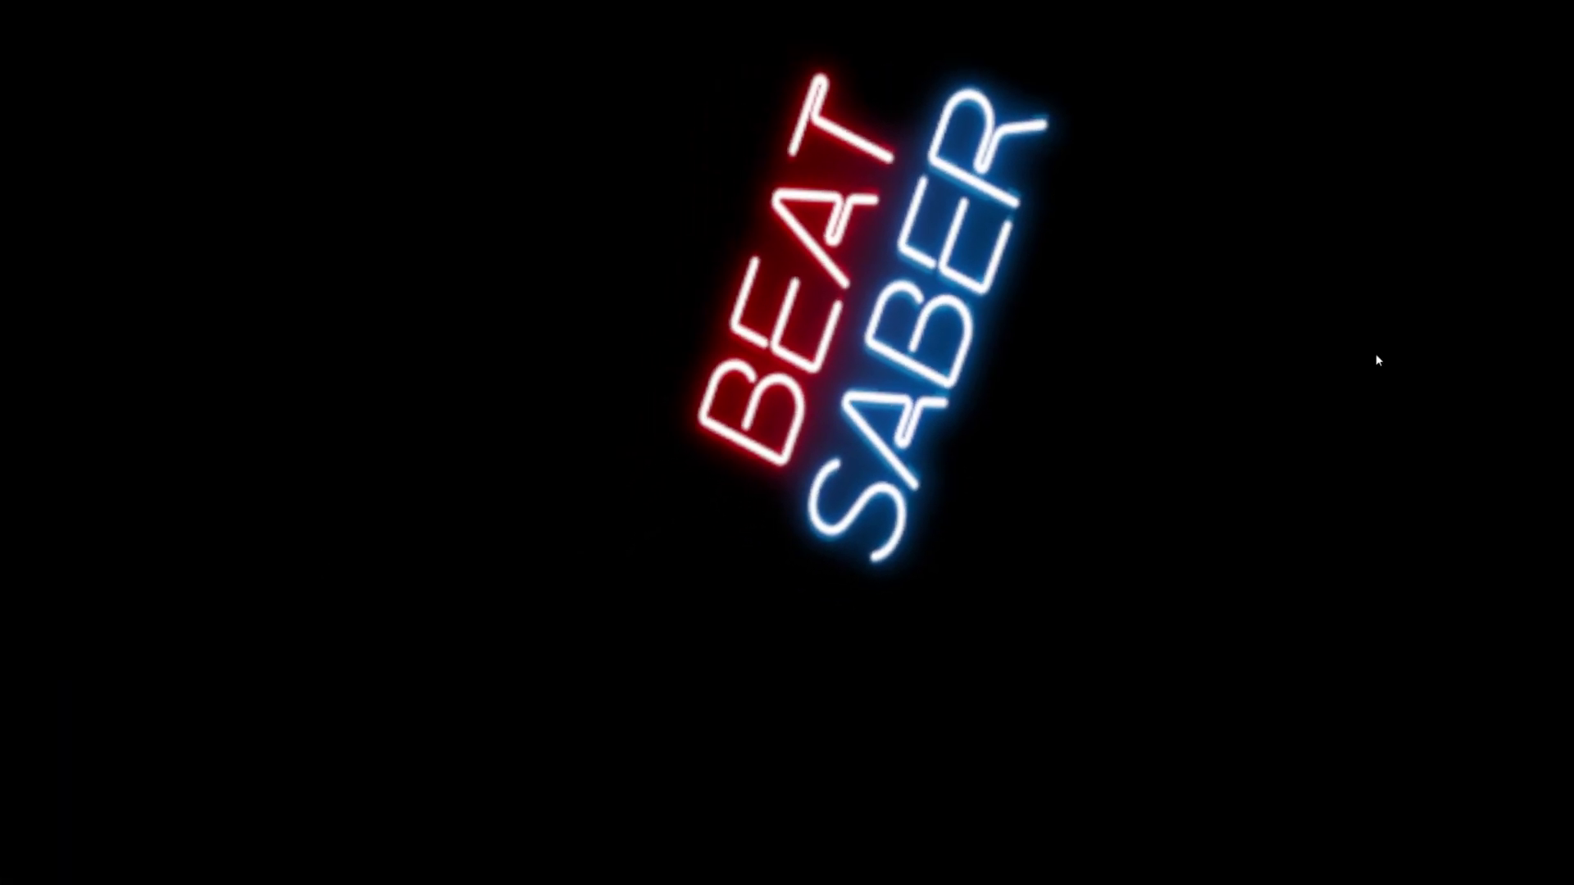
key(alt+Tab)
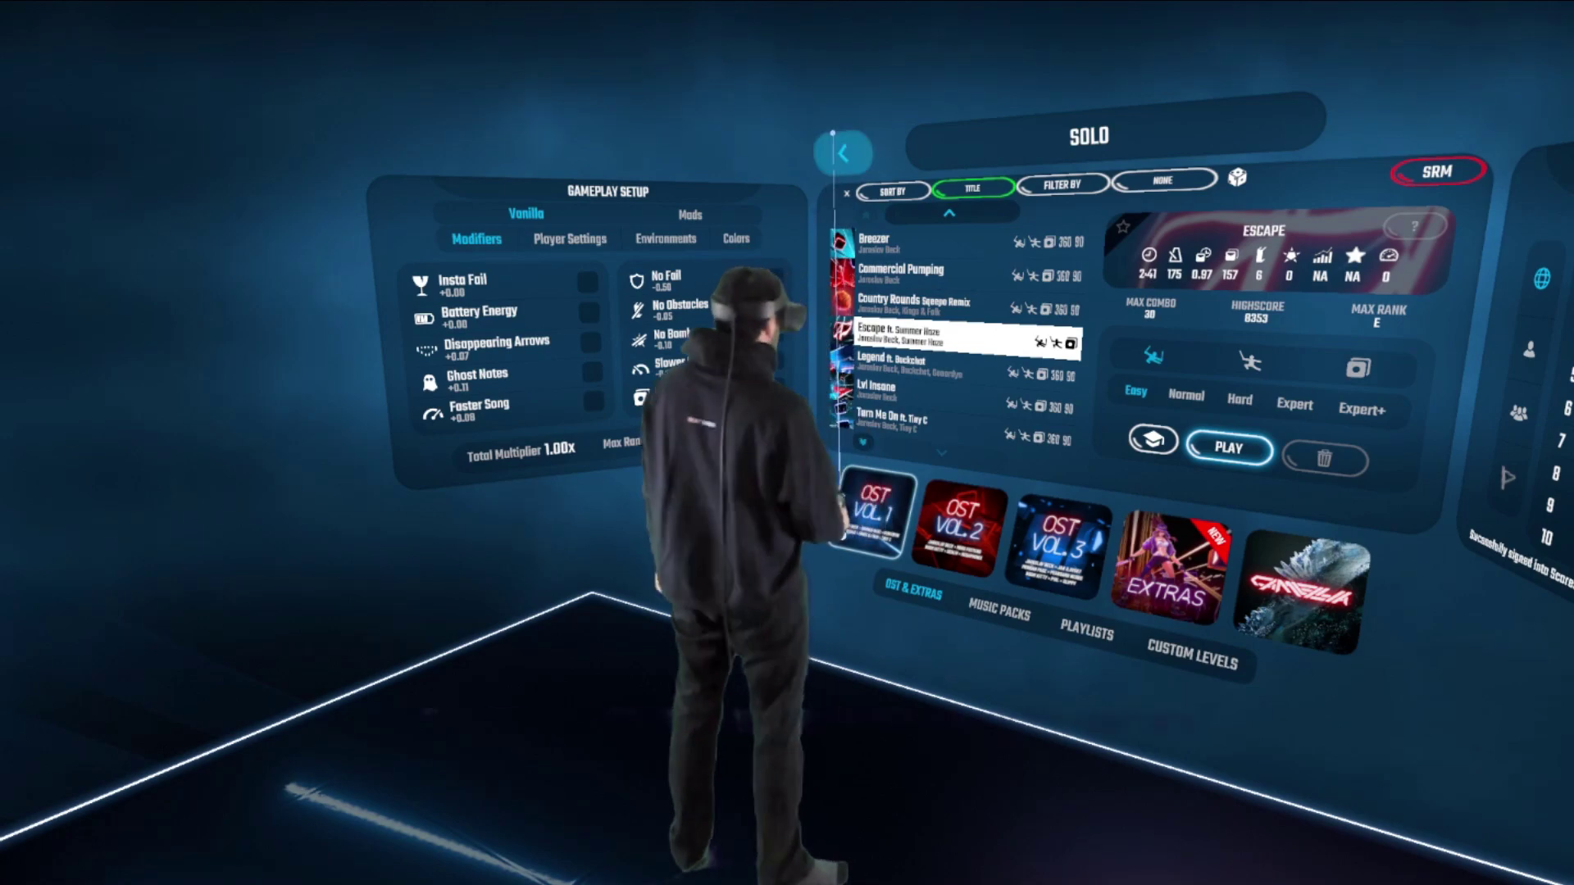
click(843, 152)
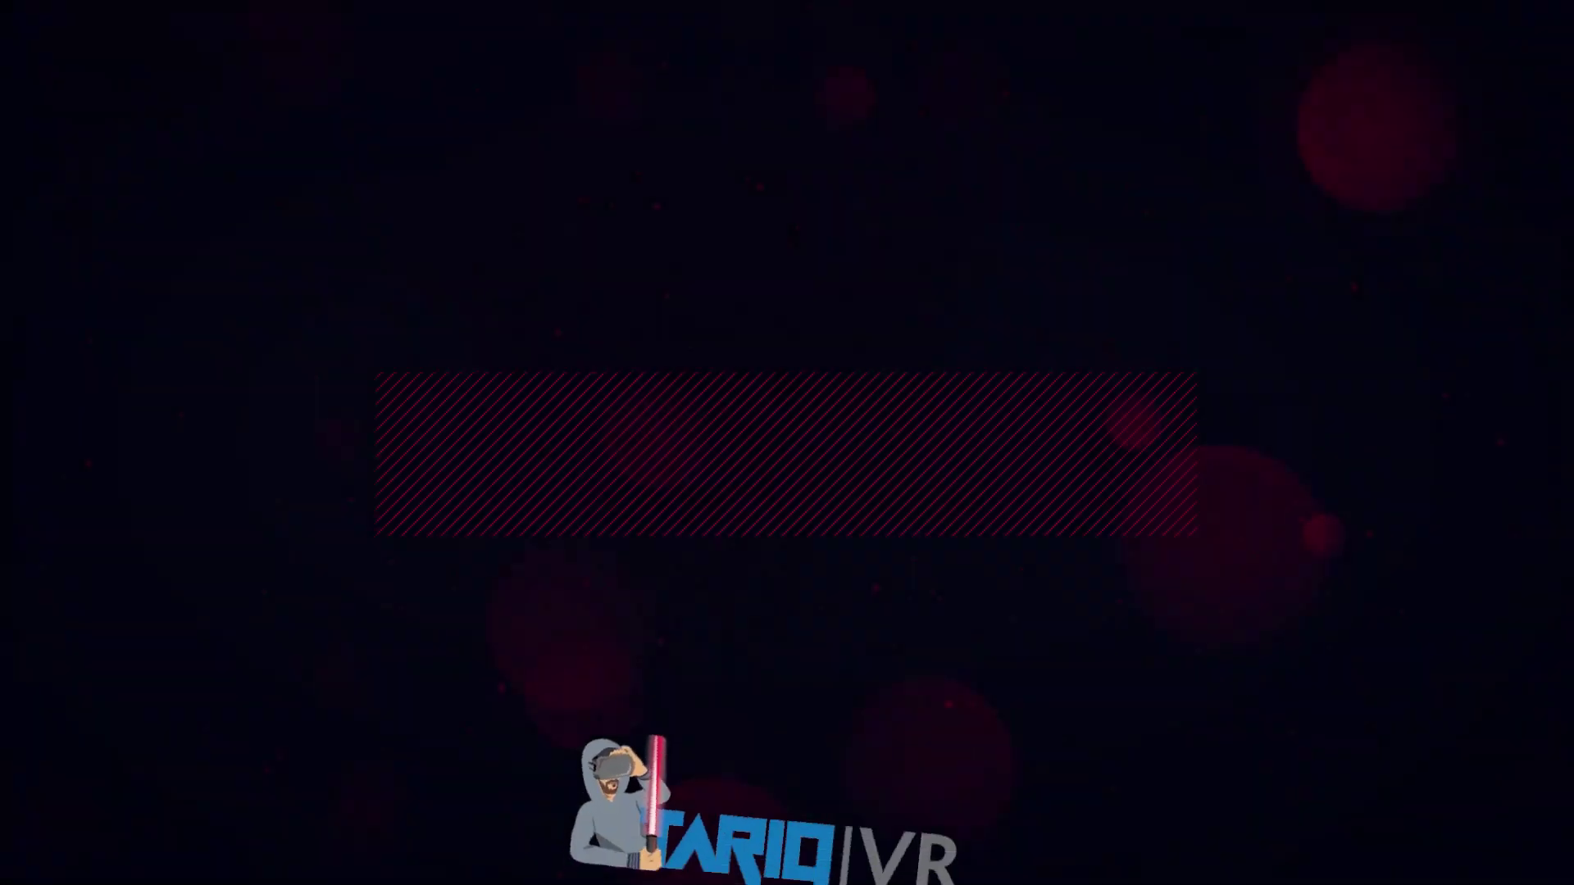